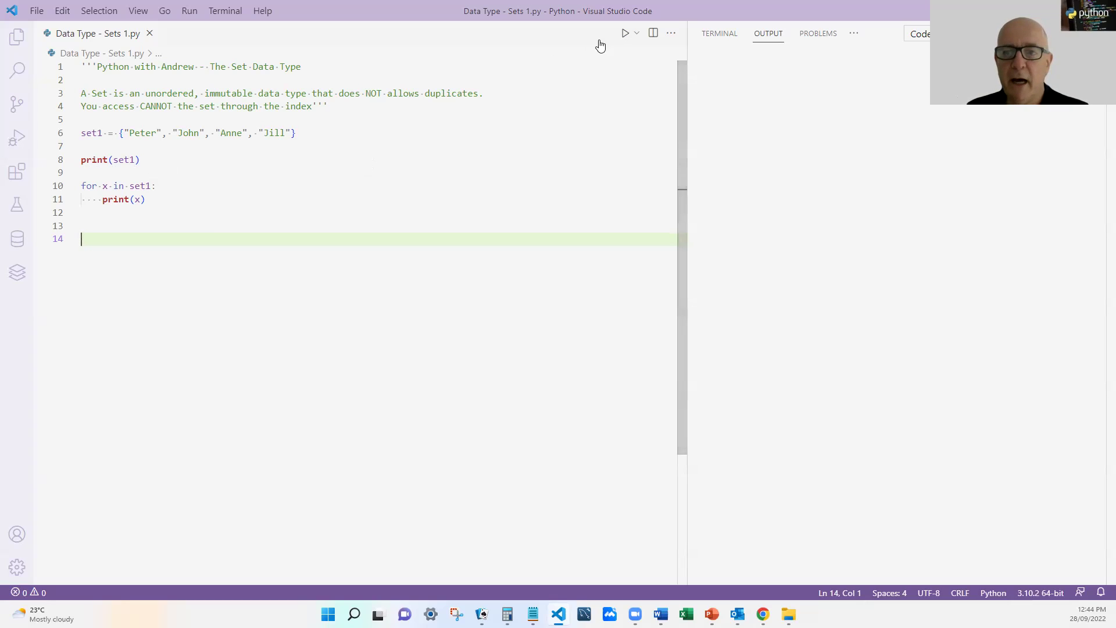
Run the script, then add print(set1[0]), save and rerun to show the not-subscriptable TypeError
{"action": "left_click", "coordinate": [626, 35]}
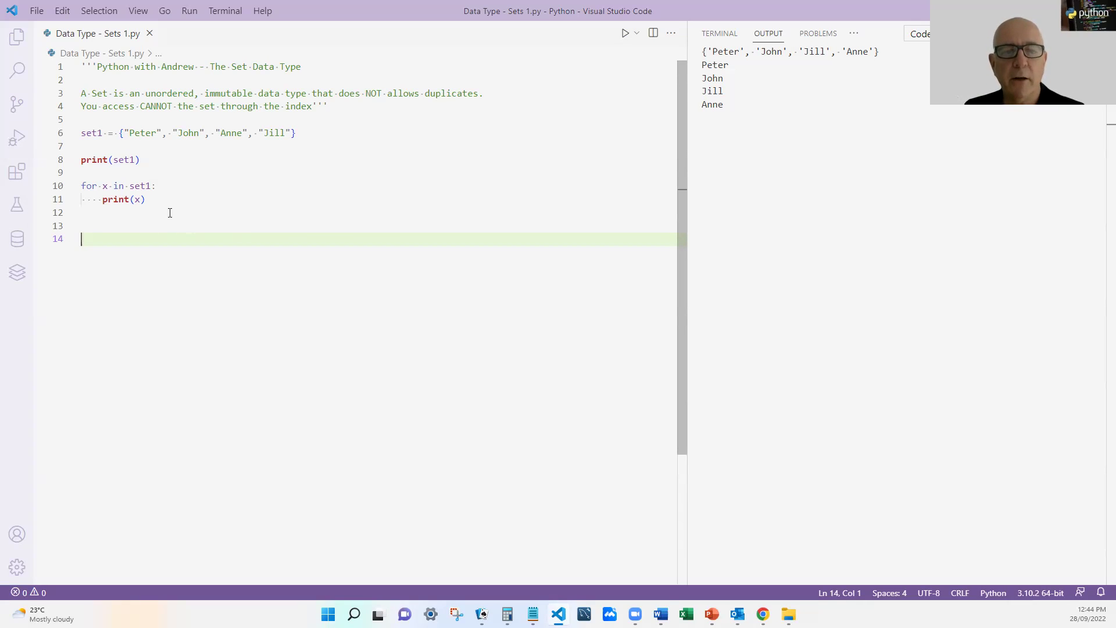
{"action": "left_click", "coordinate": [106, 218]}
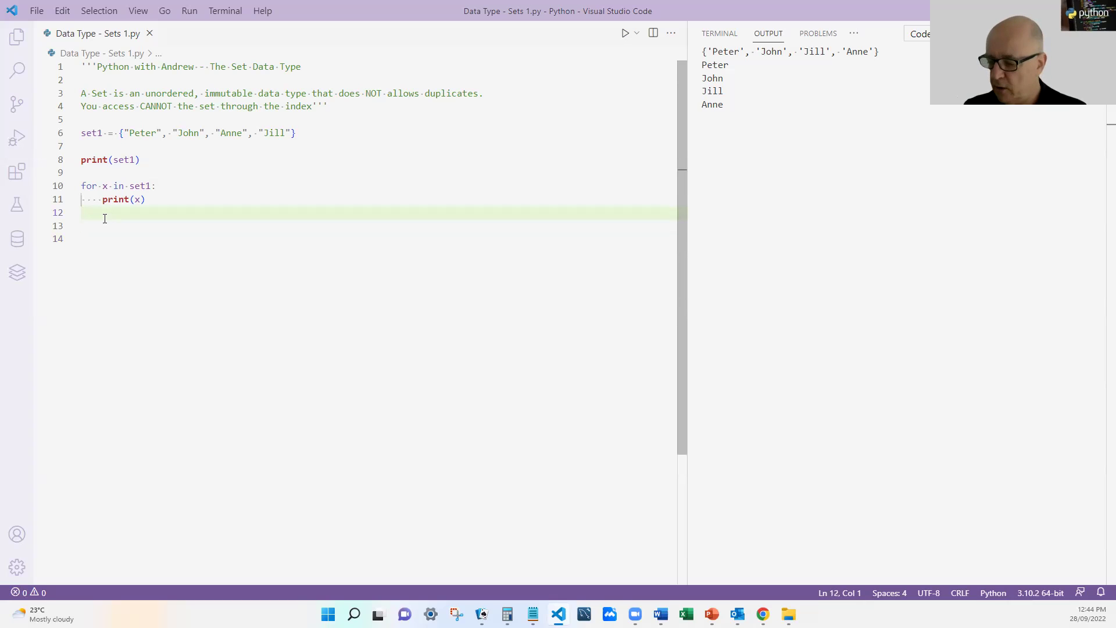
{"action": "key", "text": "Return"}
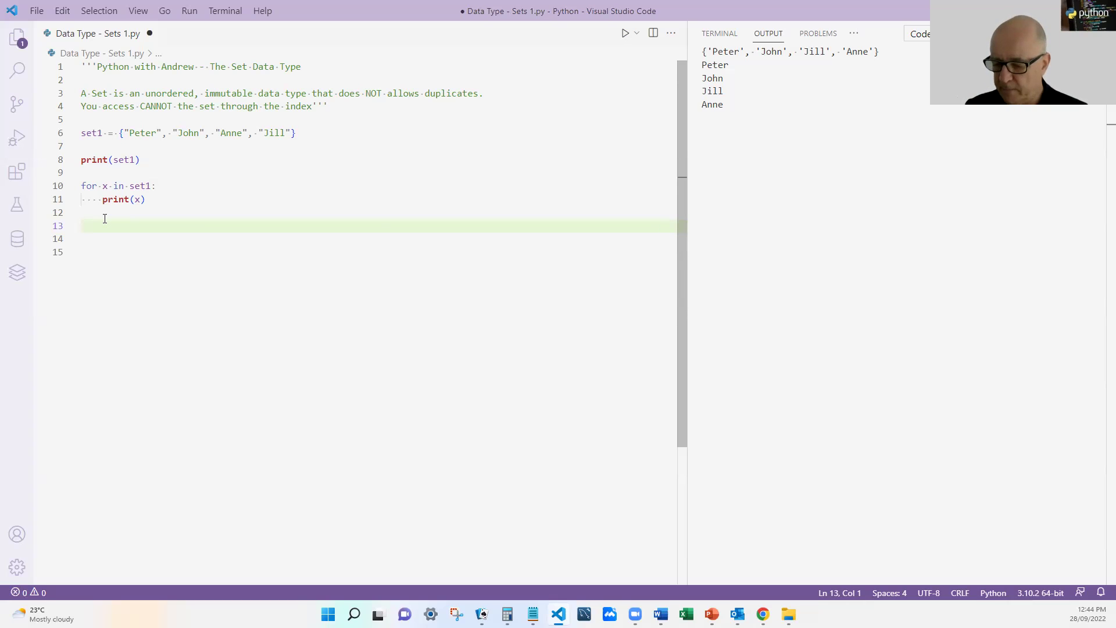
{"action": "type", "text": "print("}
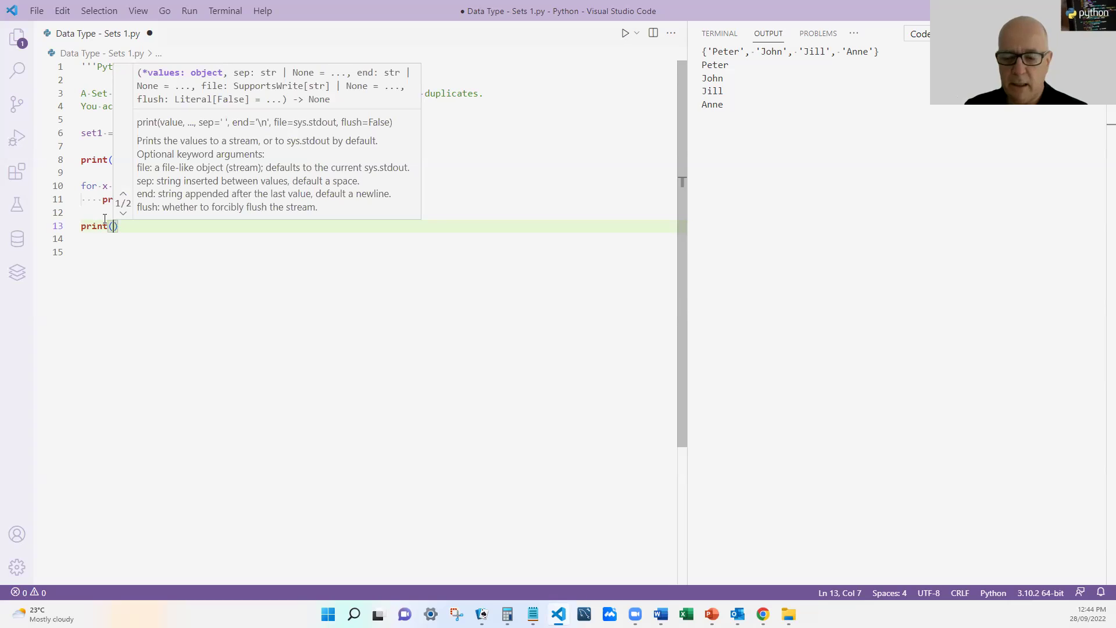
{"action": "type", "text": "set1"}
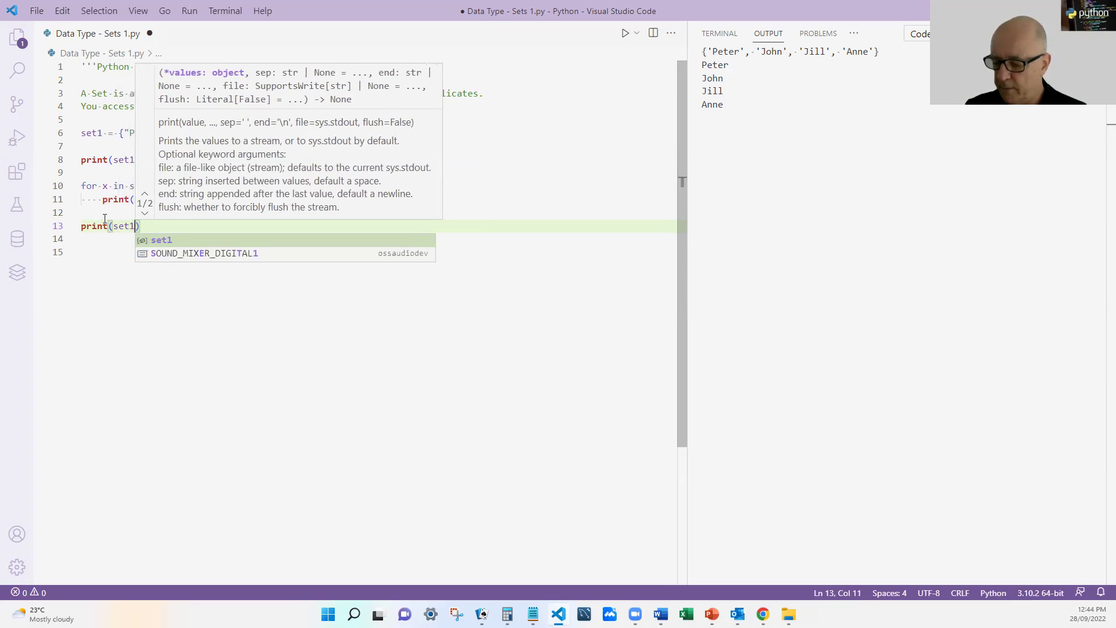
{"action": "type", "text": "[0]"}
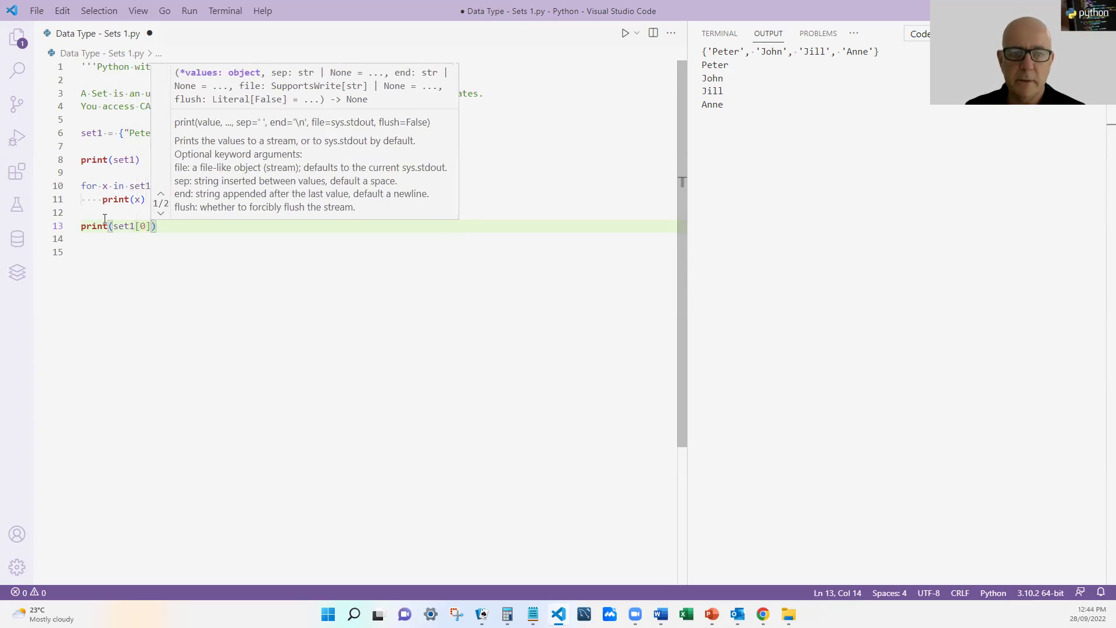
{"action": "left_click", "coordinate": [202, 263]}
{"action": "key", "text": "ctrl+s"}
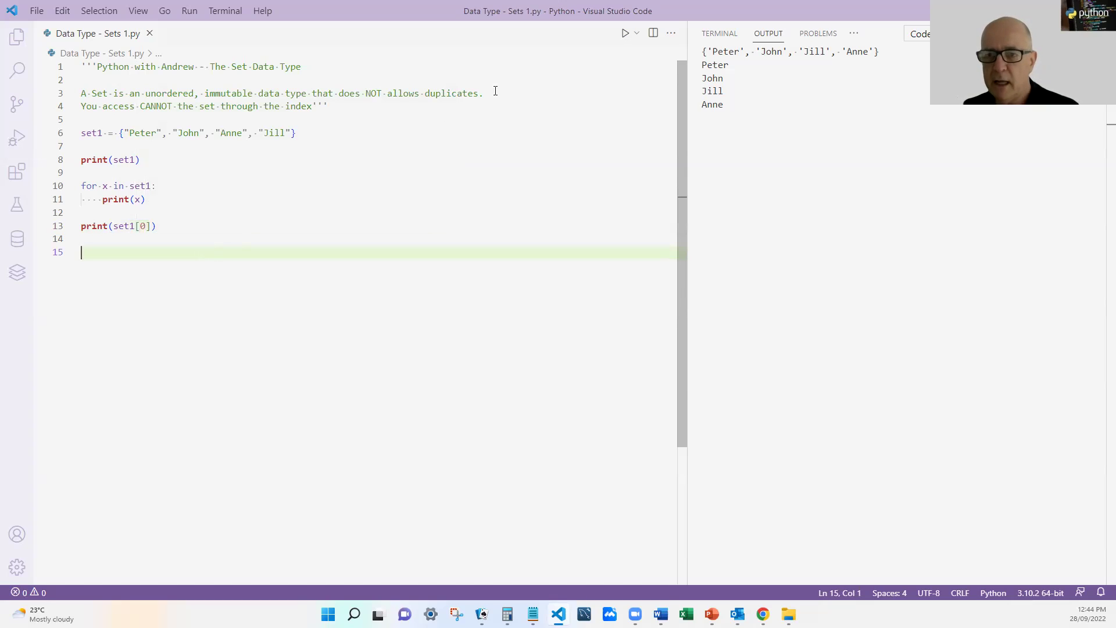
{"action": "left_click", "coordinate": [624, 33]}
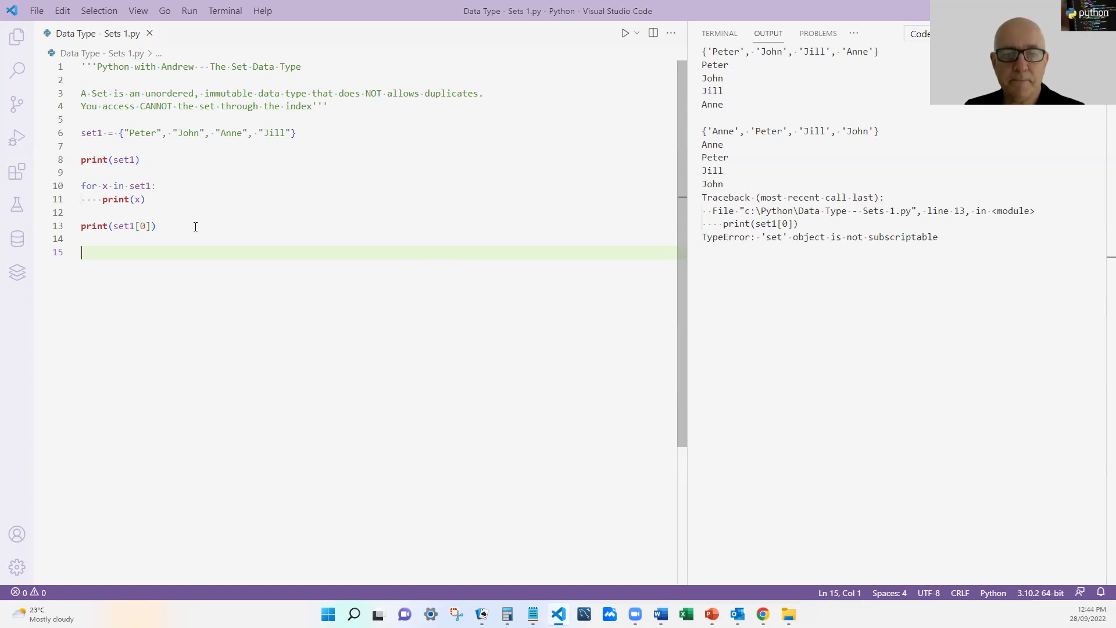
Delete the print(set1[0]) statement on line 13 and clear the previous run output
{"action": "left_click_drag", "start_coordinate": [159, 226], "coordinate": [80, 226]}
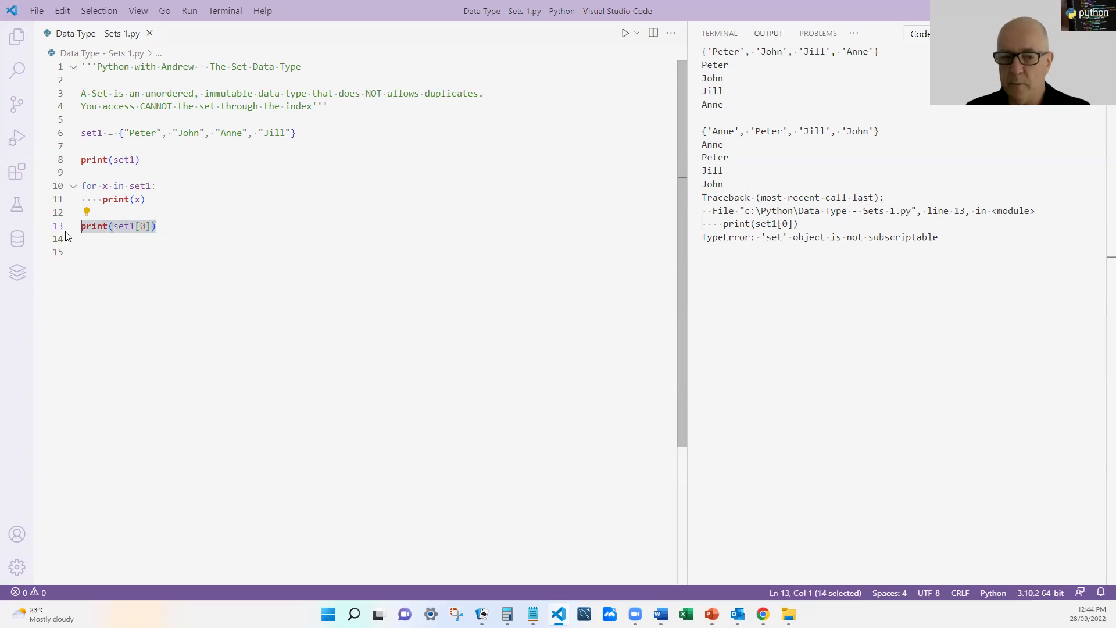
{"action": "key", "text": "Delete"}
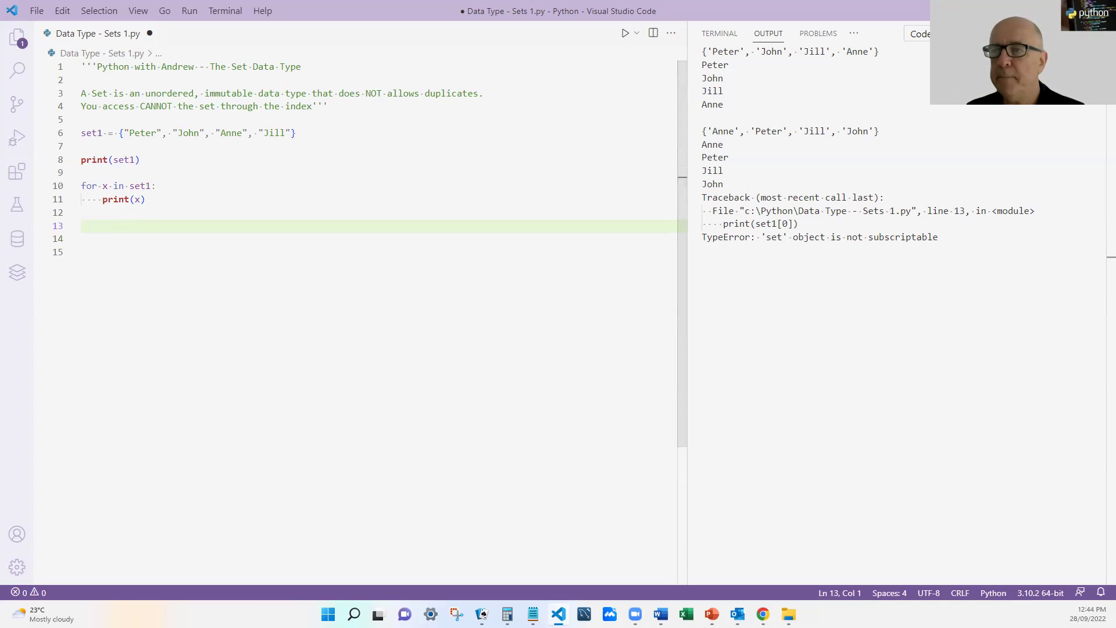
{"action": "key", "text": "ctrl+alt+k"}
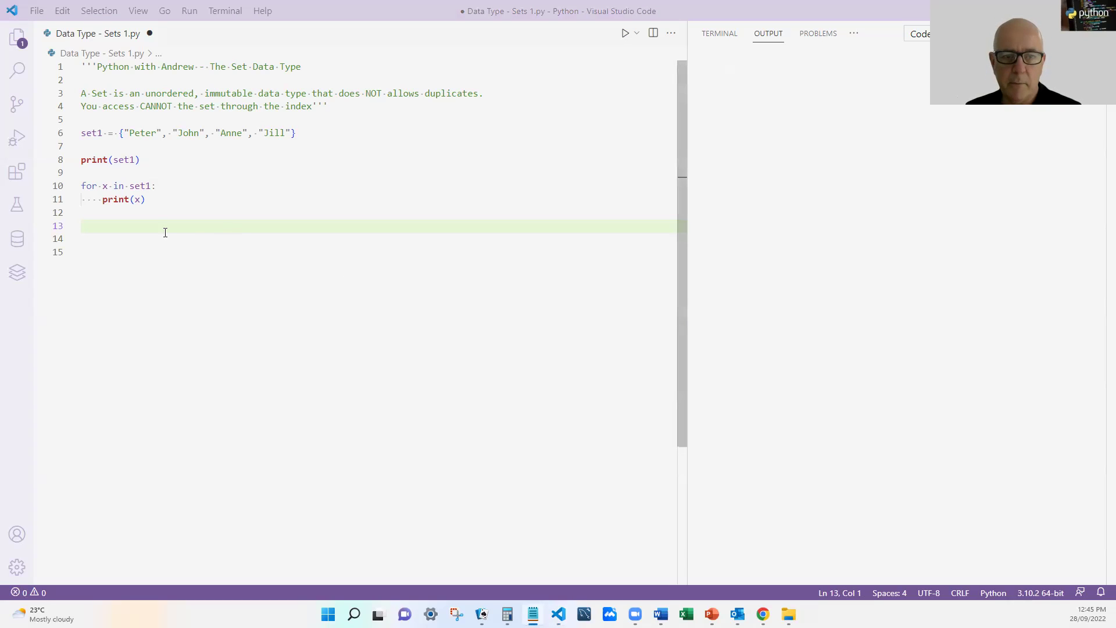
Paste set2 = {"Peter","John","Marie","Brian"} on line 13 and delete the duplicated text
{"action": "left_click", "coordinate": [89, 231]}
{"action": "key", "text": "ctrl+v"}
{"action": "type", "text": "set2 = {\"Peter\", \"John\", \"Marie\", \"Brian\"}set2 = {\"Peter\", \"John\", \"Marie\", \"Brian\"}"}
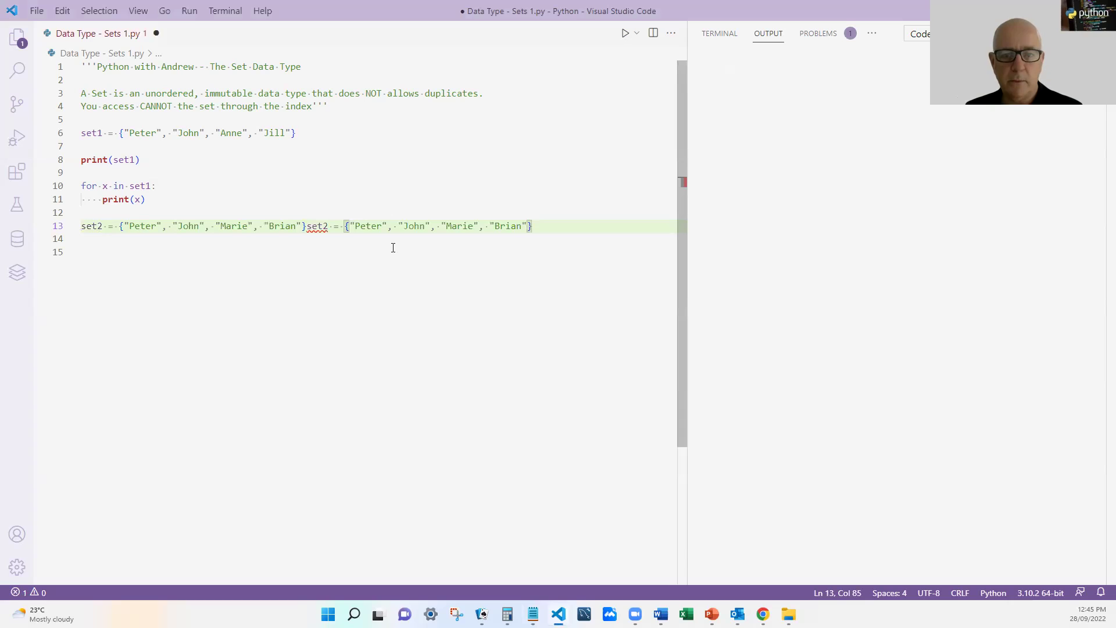
{"action": "key", "text": "ctrl+shift+Left"}
{"action": "key", "text": "ctrl+shift+Left"}
{"action": "key", "text": "ctrl+shift+Left"}
{"action": "key", "text": "ctrl+shift+Left"}
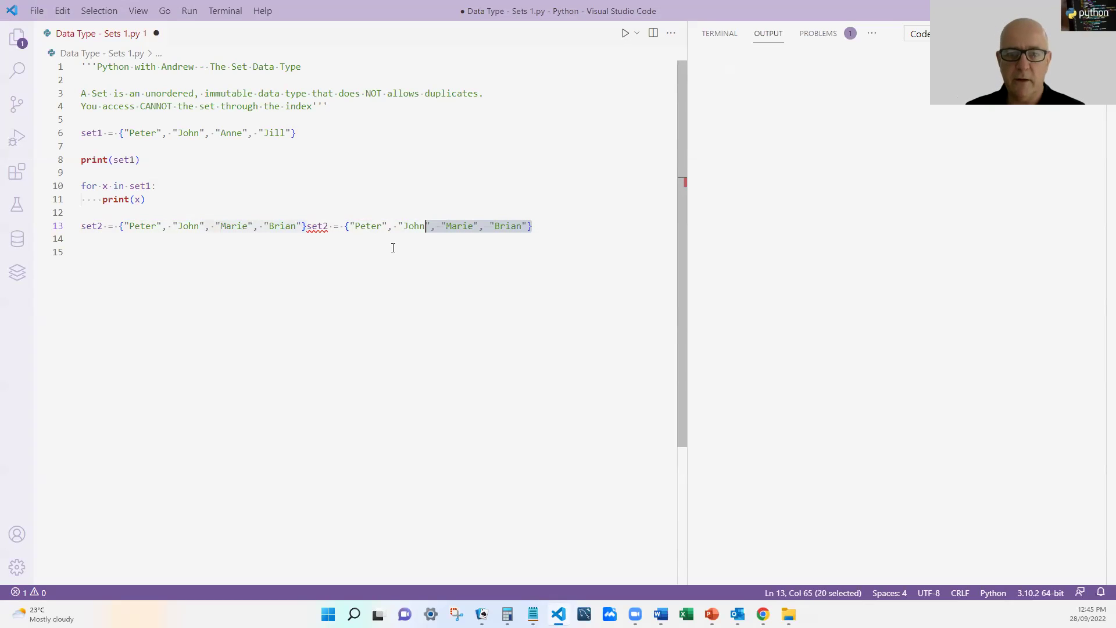
{"action": "key", "text": "ctrl+shift+Left"}
{"action": "key", "text": "ctrl+shift+Left"}
{"action": "key", "text": "ctrl+shift+Left"}
{"action": "key", "text": "ctrl+shift+Left"}
{"action": "key", "text": "shift+Left"}
{"action": "key", "text": "shift+Left"}
{"action": "key", "text": "shift+Left"}
{"action": "key", "text": "shift+Left"}
{"action": "key", "text": "shift+Left"}
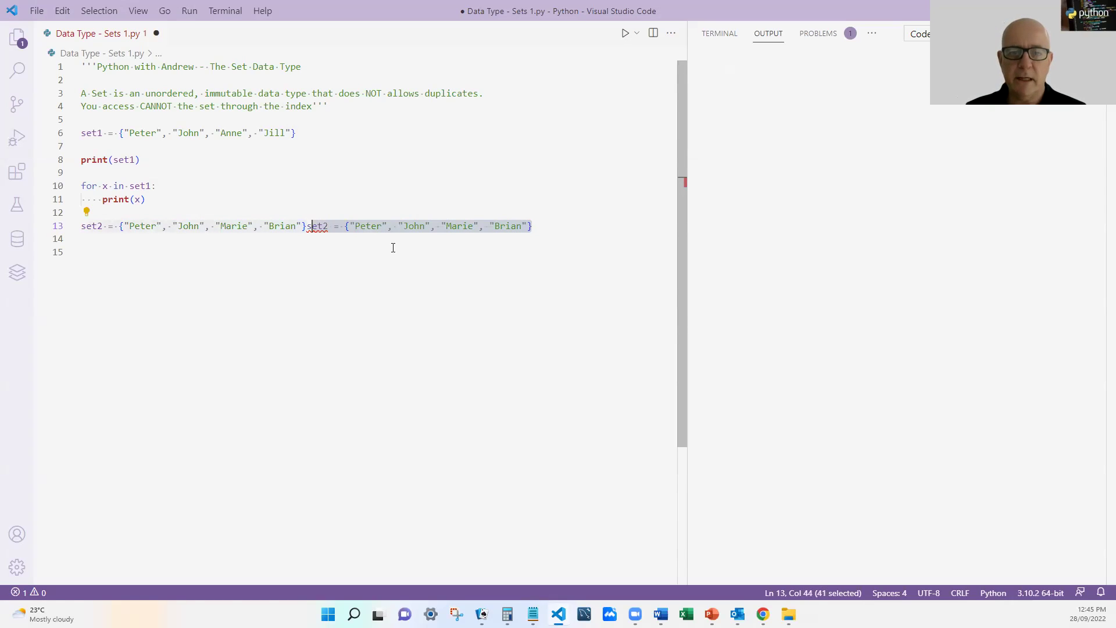
{"action": "key", "text": "shift+Left"}
{"action": "key", "text": "shift+Left"}
{"action": "key", "text": "Delete"}
Save the script and add two blank lines below set2
{"action": "key", "text": "ctrl+s"}
{"action": "key", "text": "Return"}
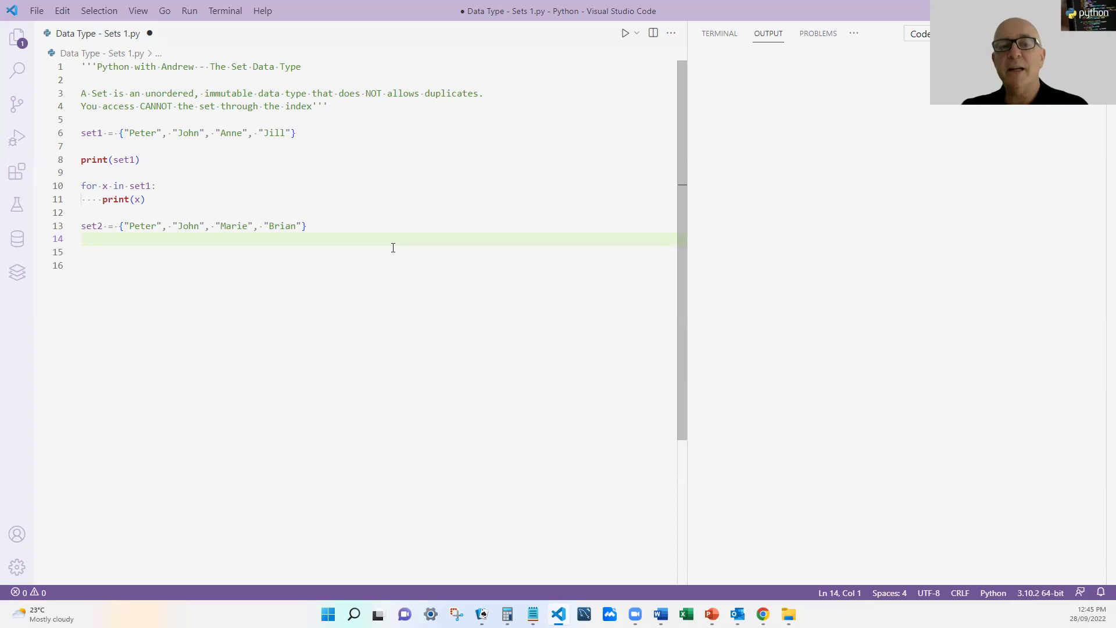
{"action": "key", "text": "Return"}
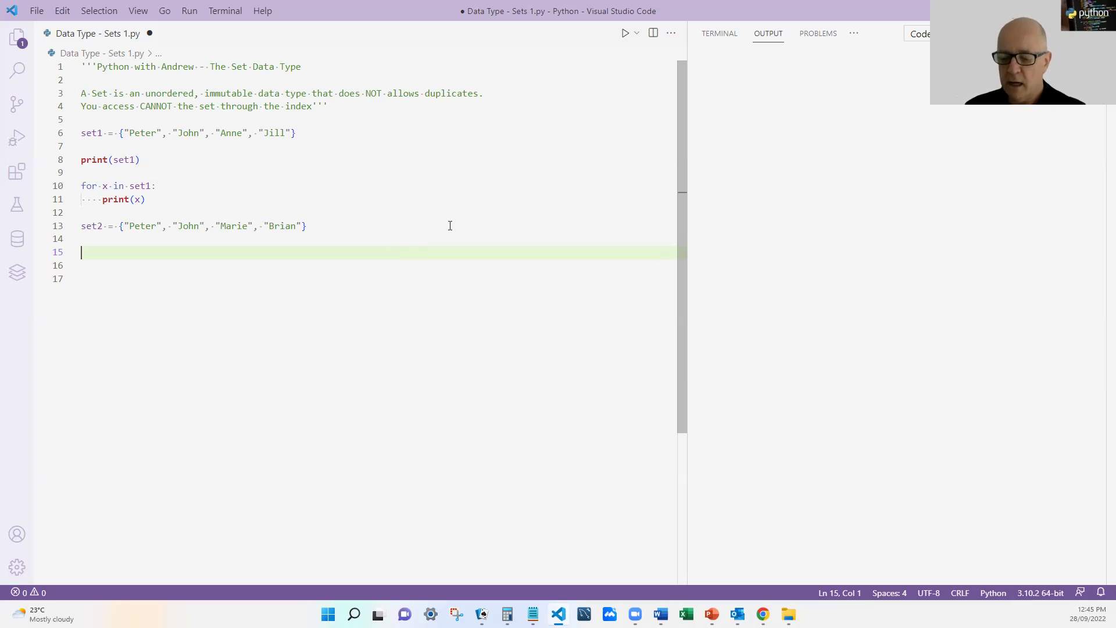
{"action": "type", "text": "prin"}
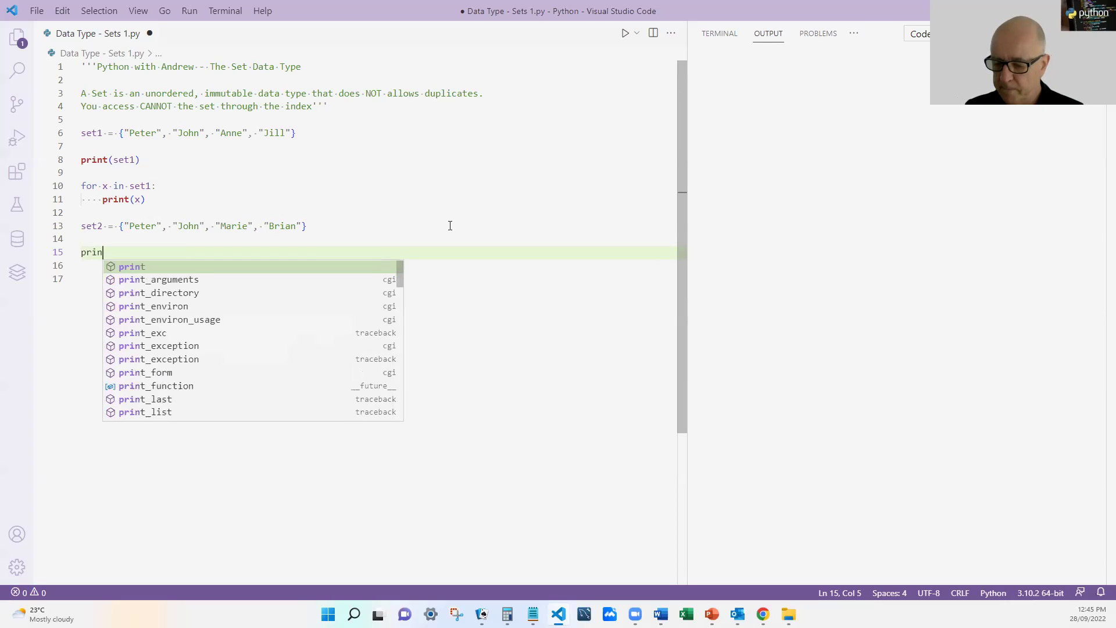
{"action": "type", "text": "t("}
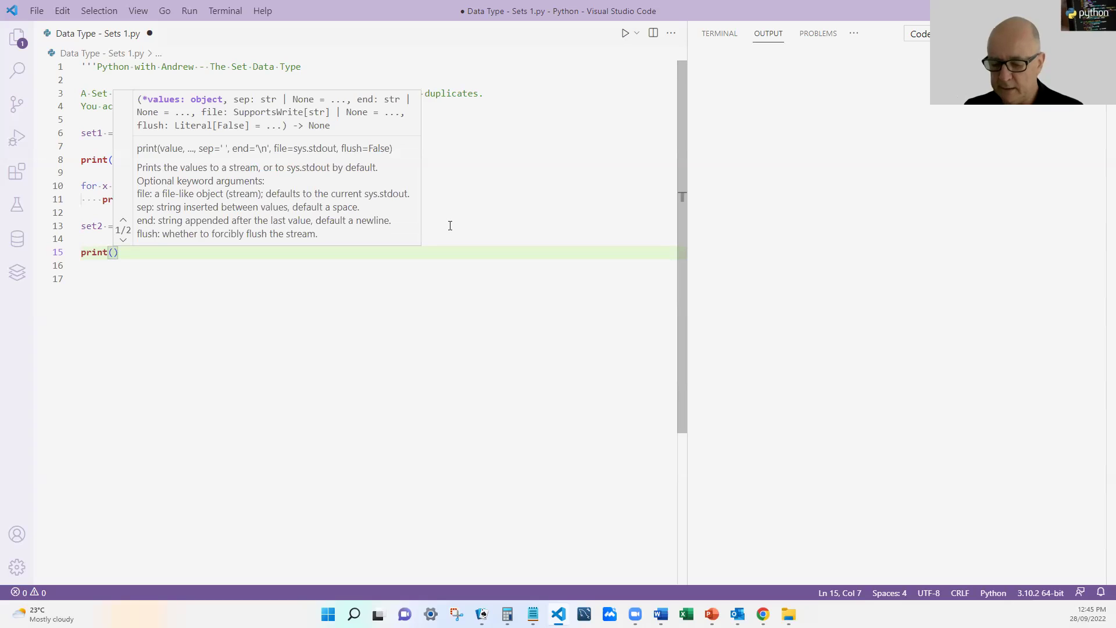
{"action": "type", "text": "se"}
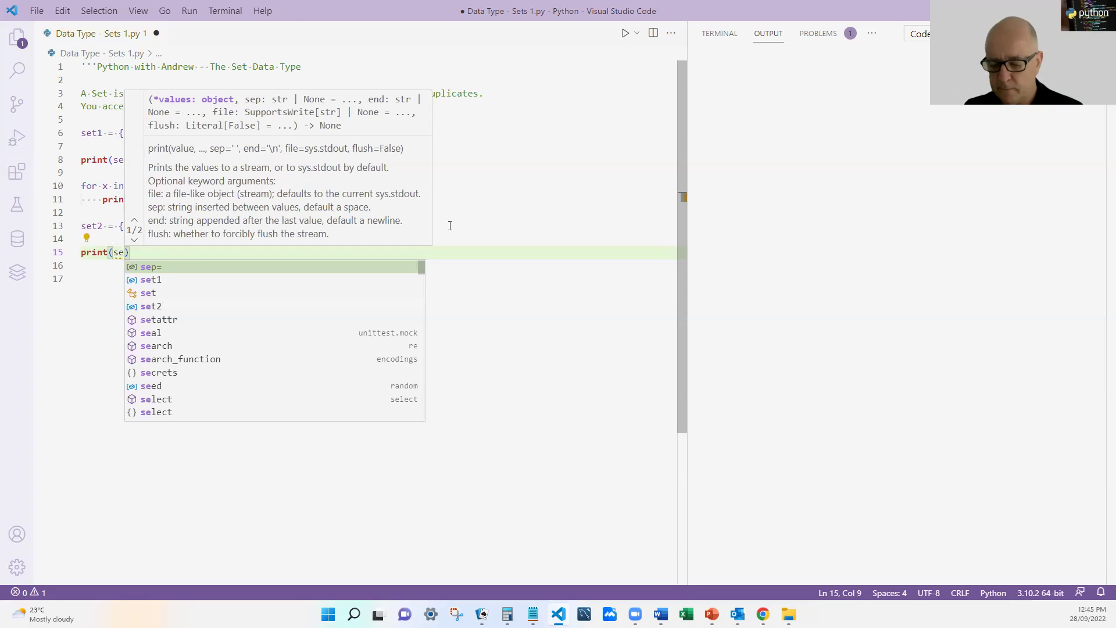
{"action": "type", "text": "t1."}
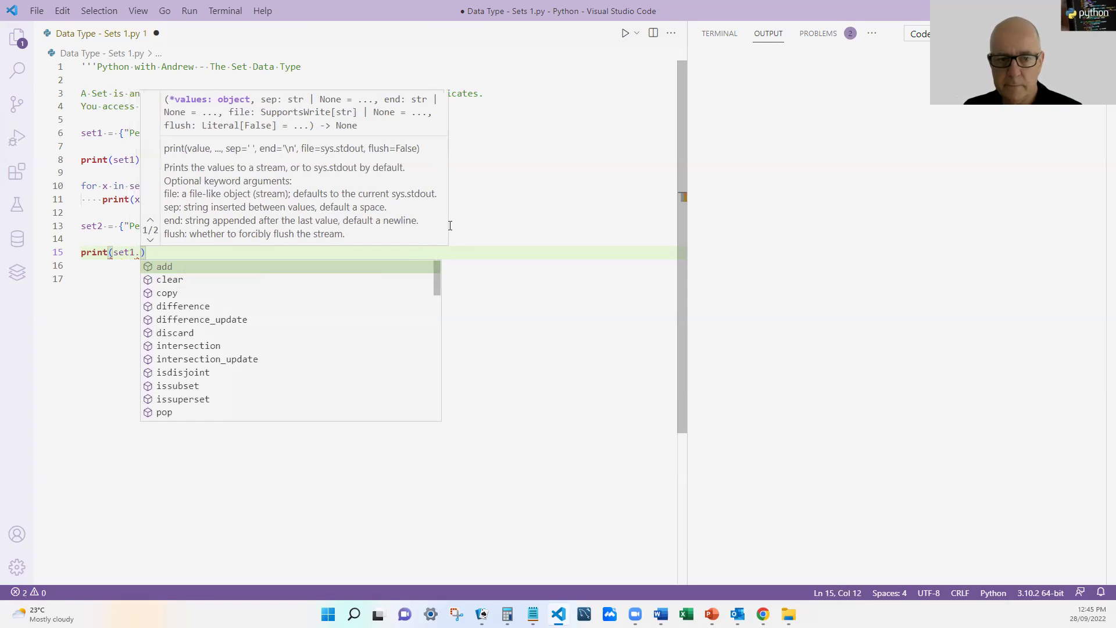
{"action": "type", "text": "inter"}
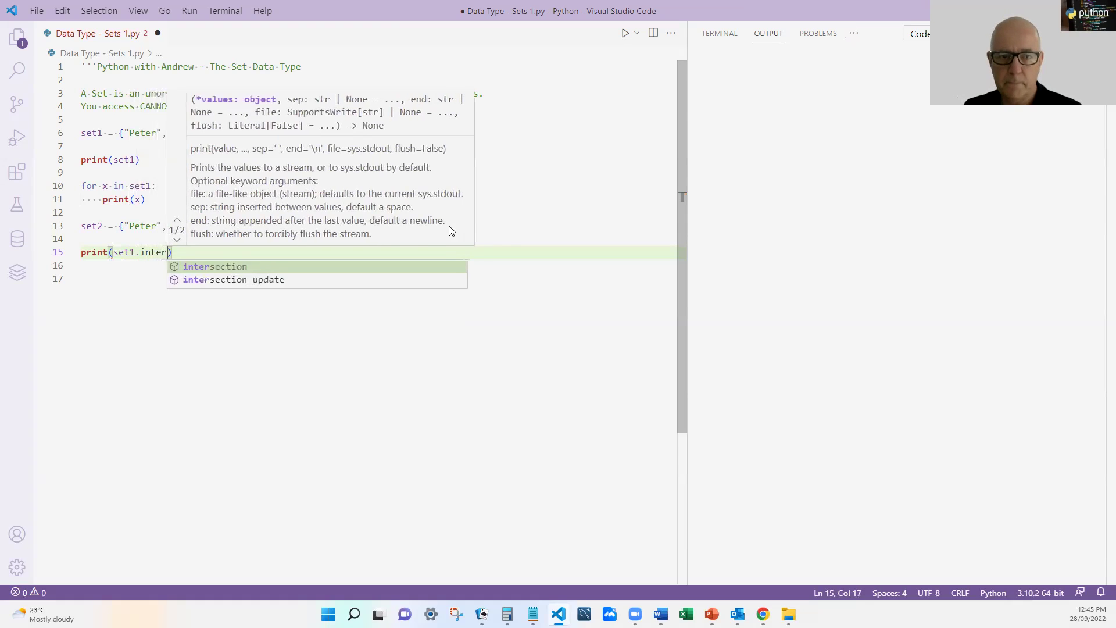
Print the intersection of set1 and set2, save, and run it to show John and Peter
{"action": "key", "text": "Tab"}
{"action": "type", "text": "("}
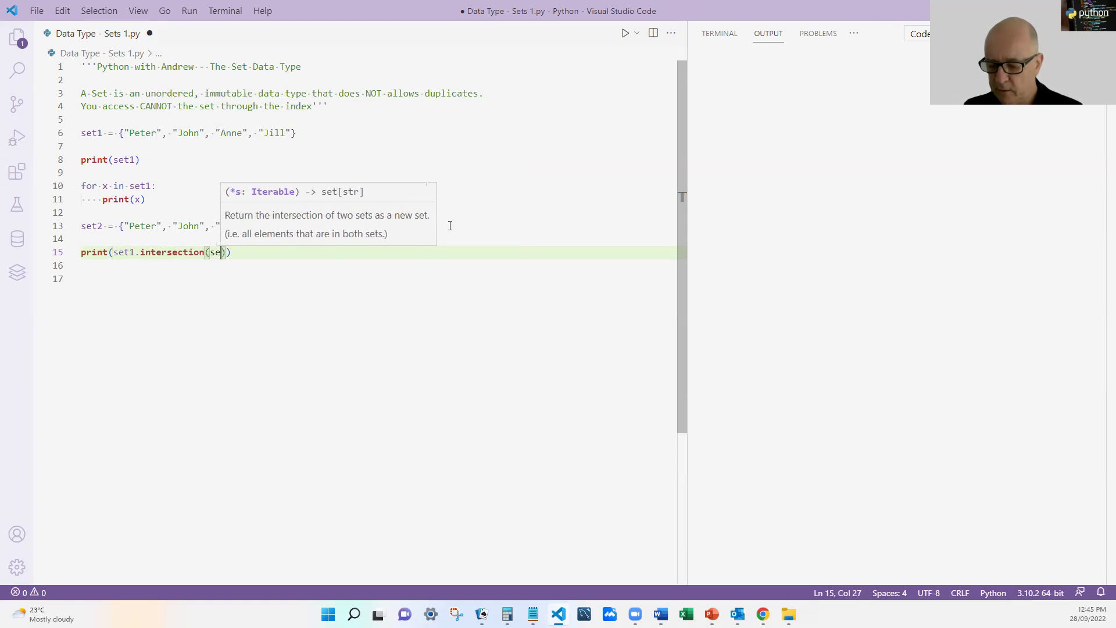
{"action": "type", "text": "set2"}
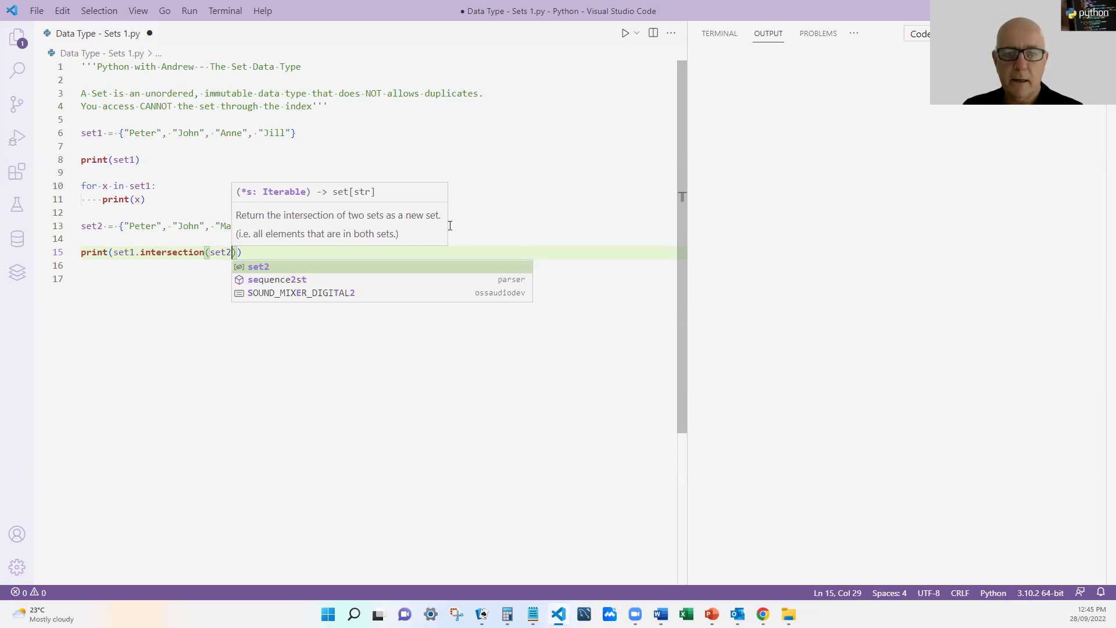
{"action": "key", "text": "Right"}
{"action": "key", "text": "Right"}
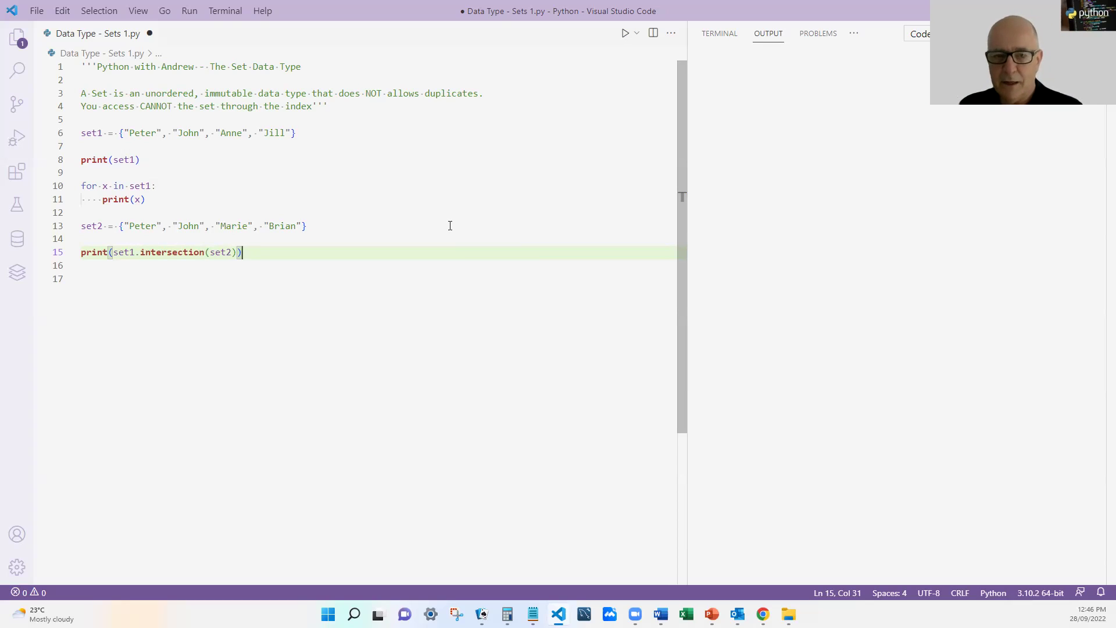
{"action": "type", "text": "   #"}
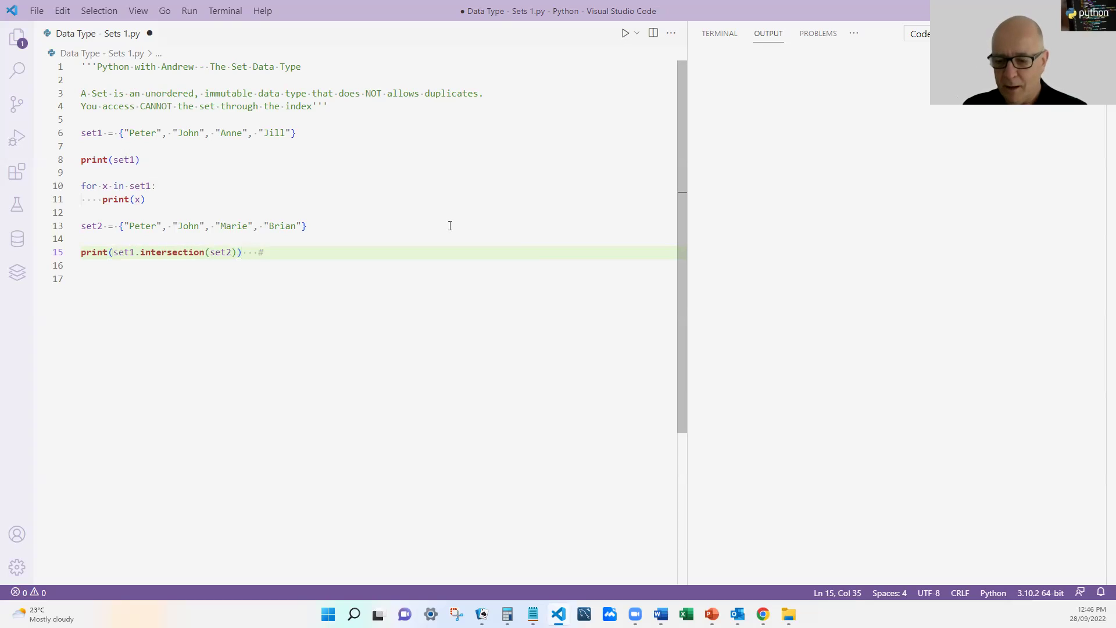
{"action": "type", "text": "who"}
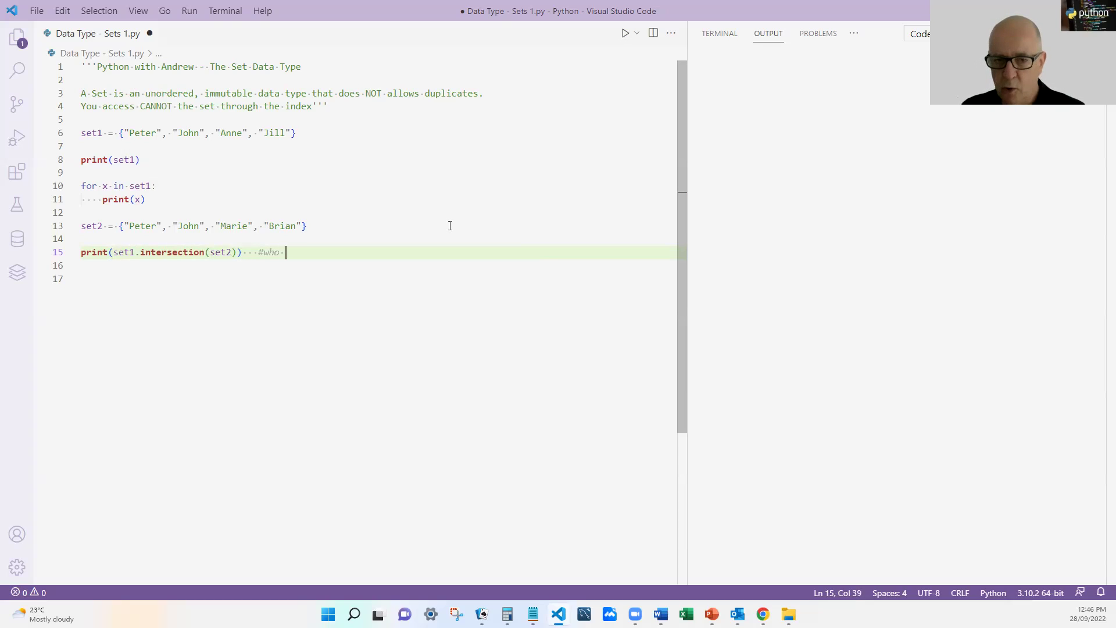
{"action": "type", "text": " is in both"}
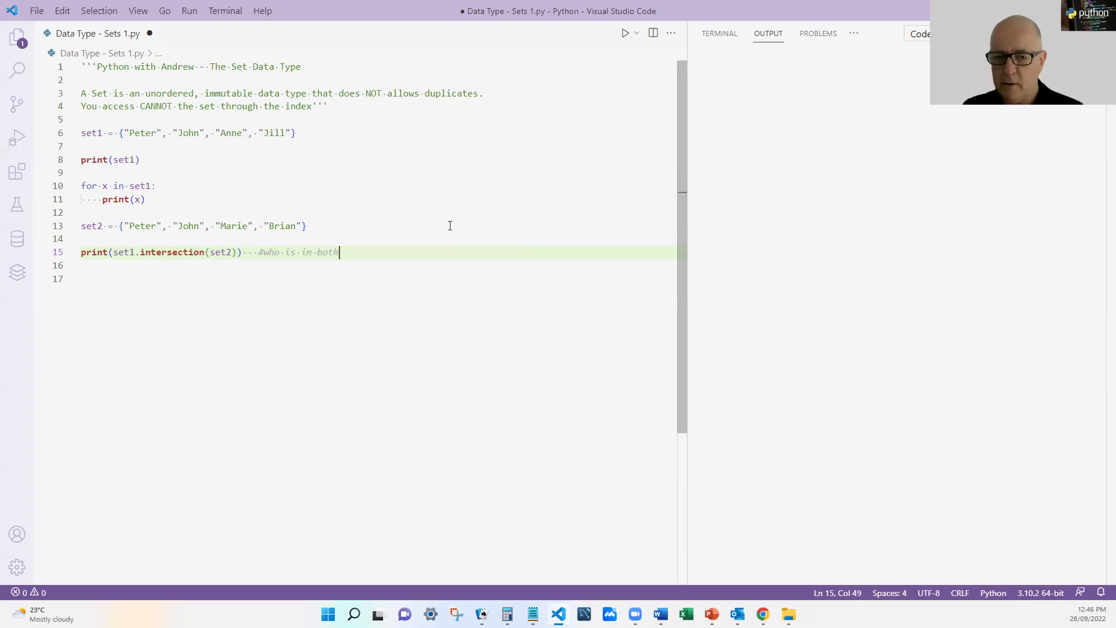
{"action": "key", "text": "ctrl+s"}
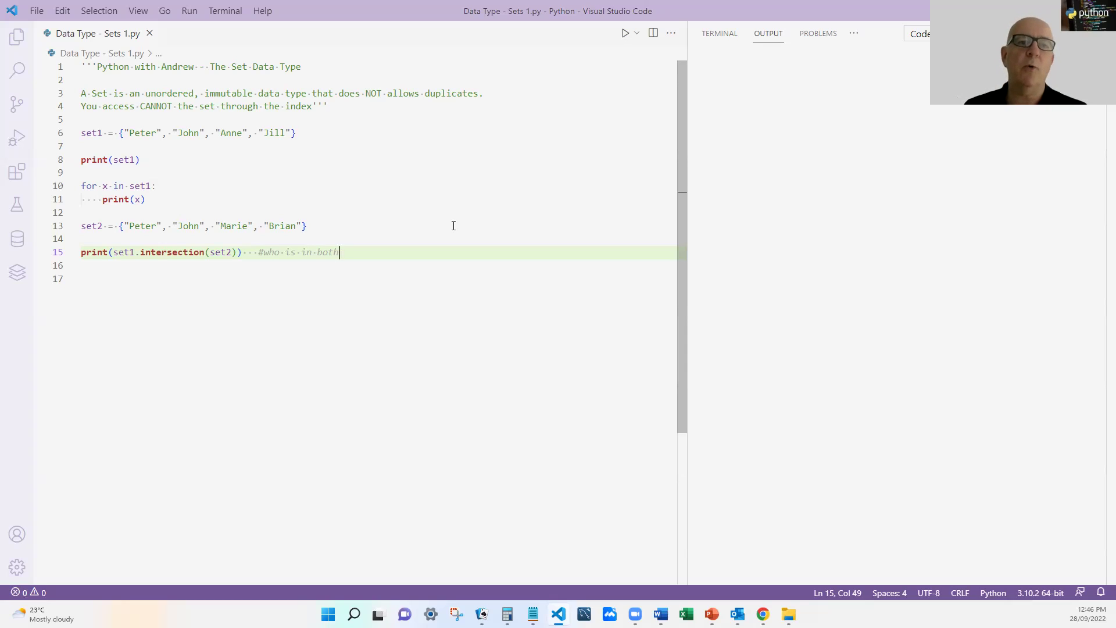
{"action": "left_click", "coordinate": [625, 34]}
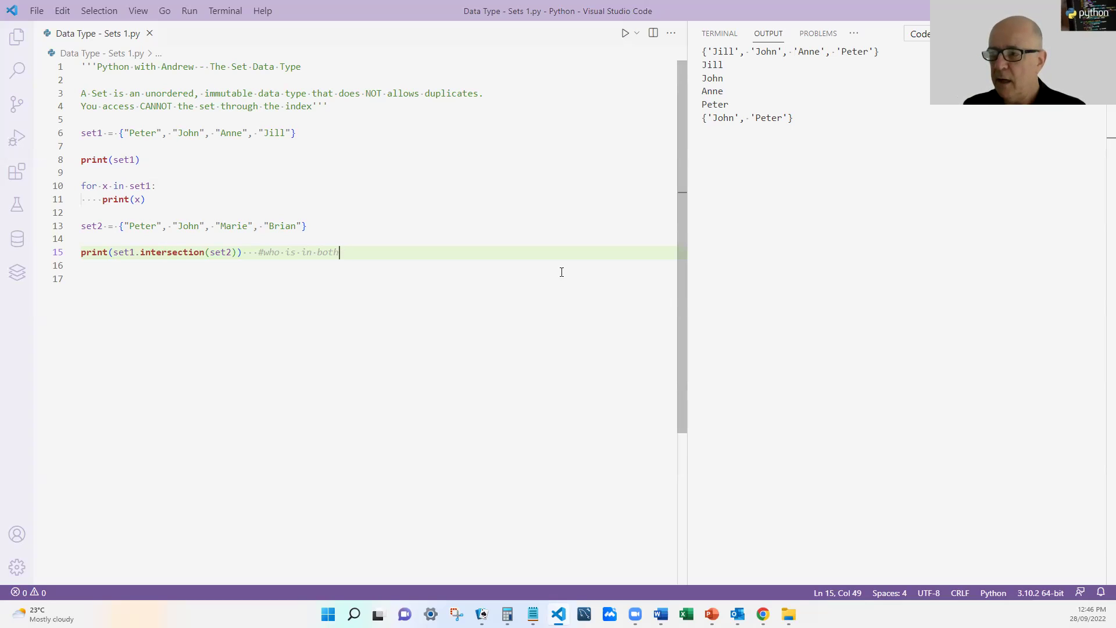
Add print(set1.union(set2)) with the comment '#who is in eitehr group' and save
{"action": "key", "text": "Return"}
{"action": "type", "text": "print"}
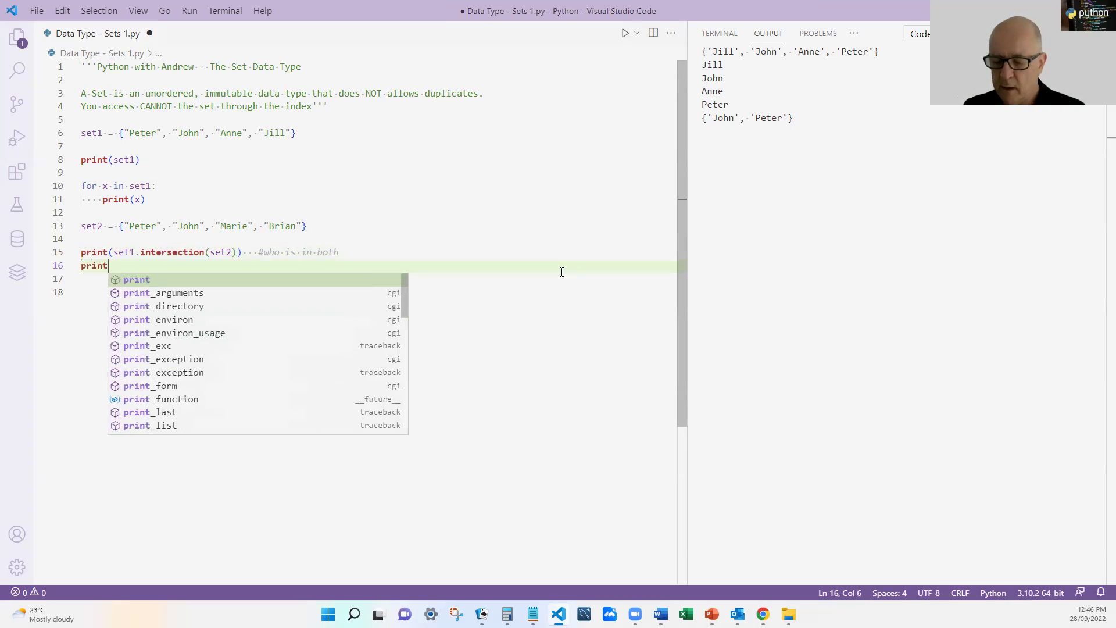
{"action": "type", "text": "(se"}
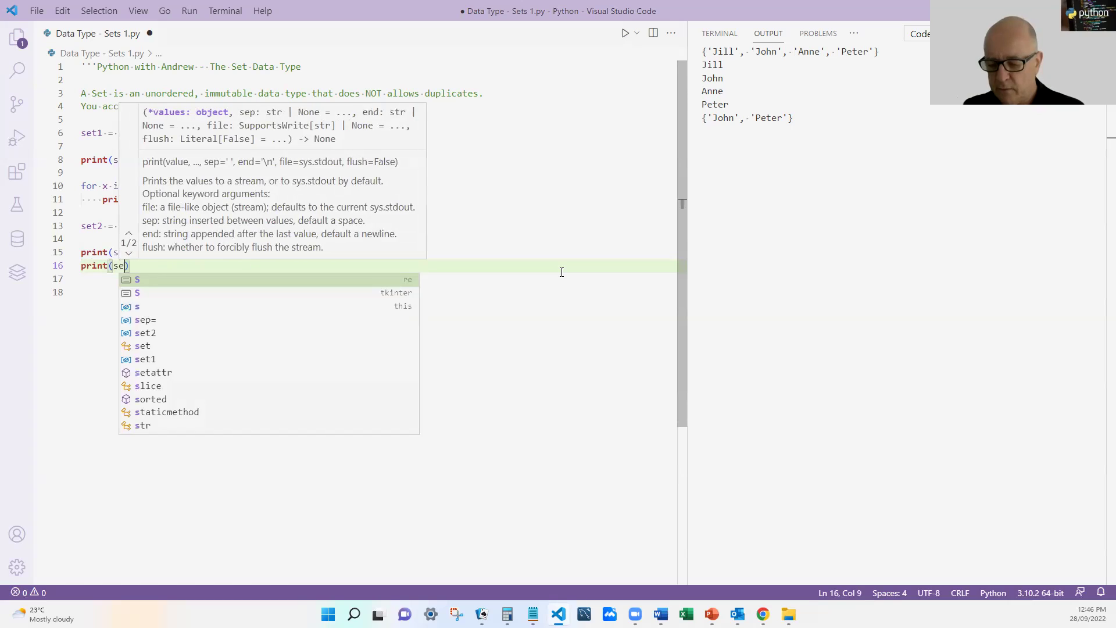
{"action": "type", "text": "t1"}
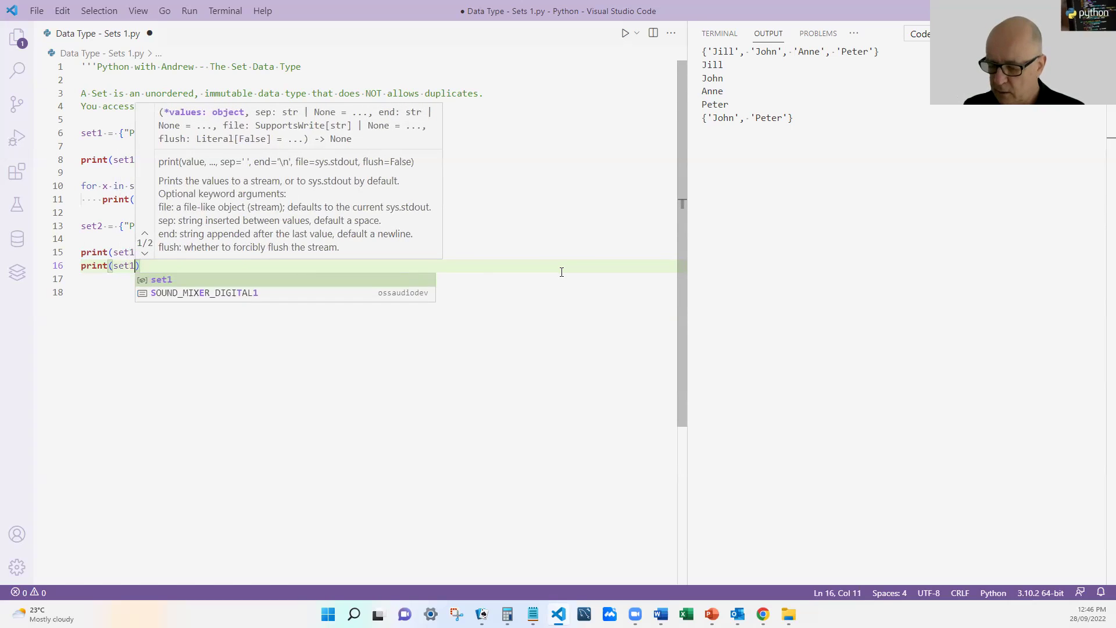
{"action": "type", "text": ".union"}
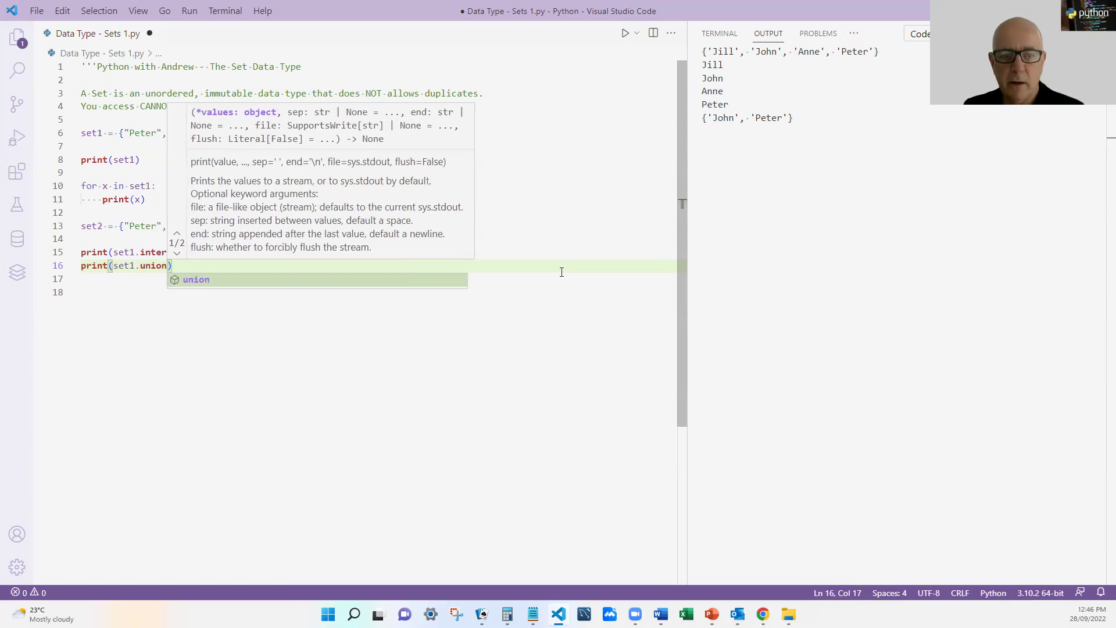
{"action": "type", "text": "(se"}
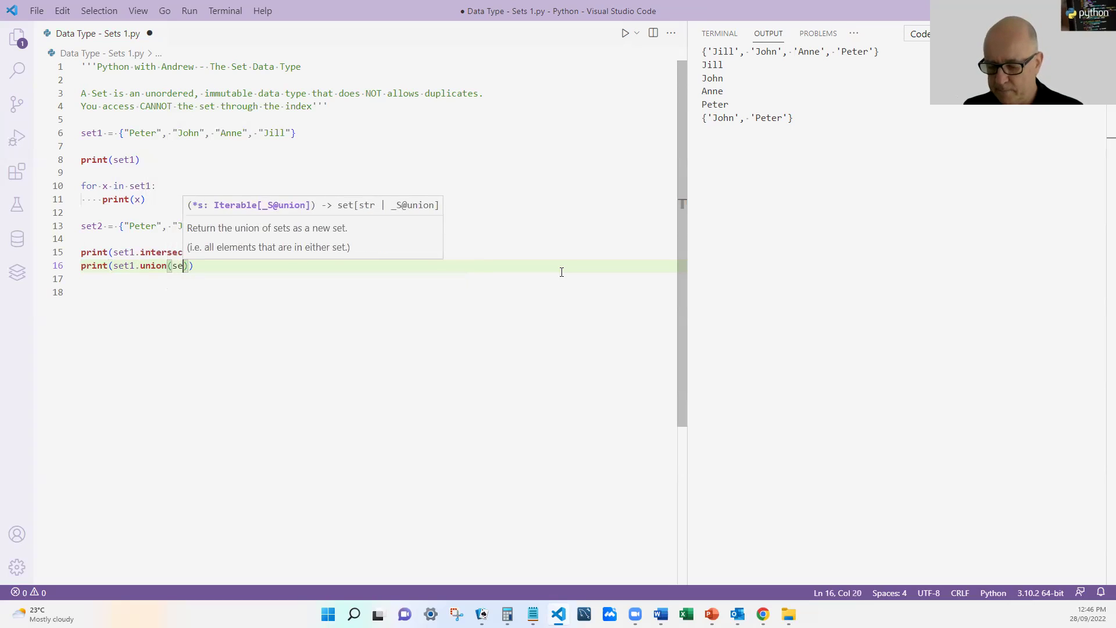
{"action": "type", "text": "t2)"}
{"action": "key", "text": "Return"}
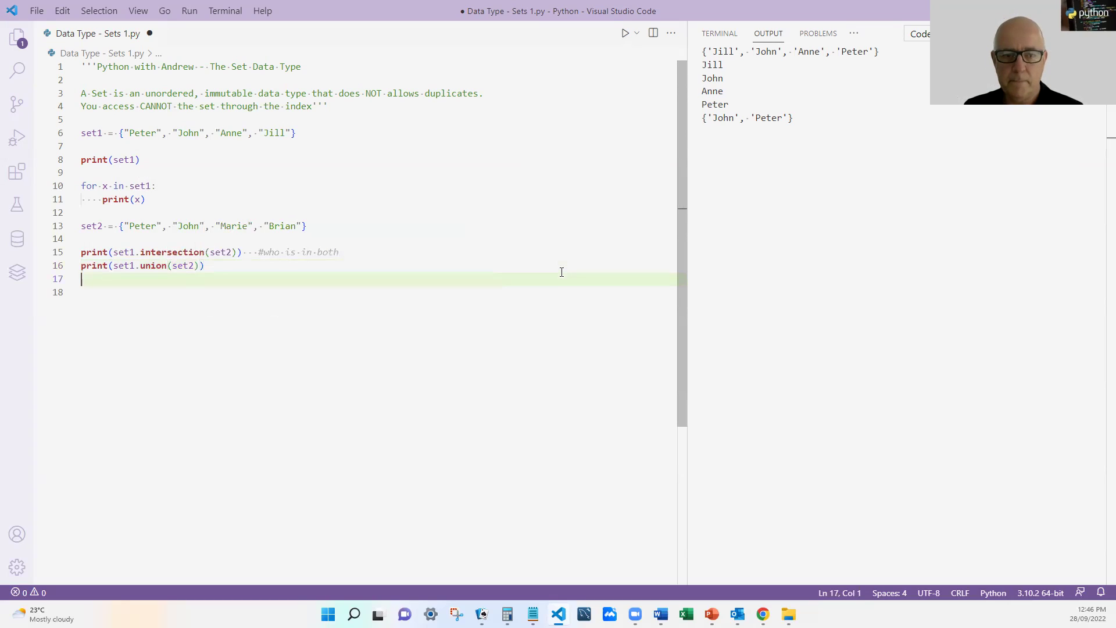
{"action": "left_click", "coordinate": [561, 272]}
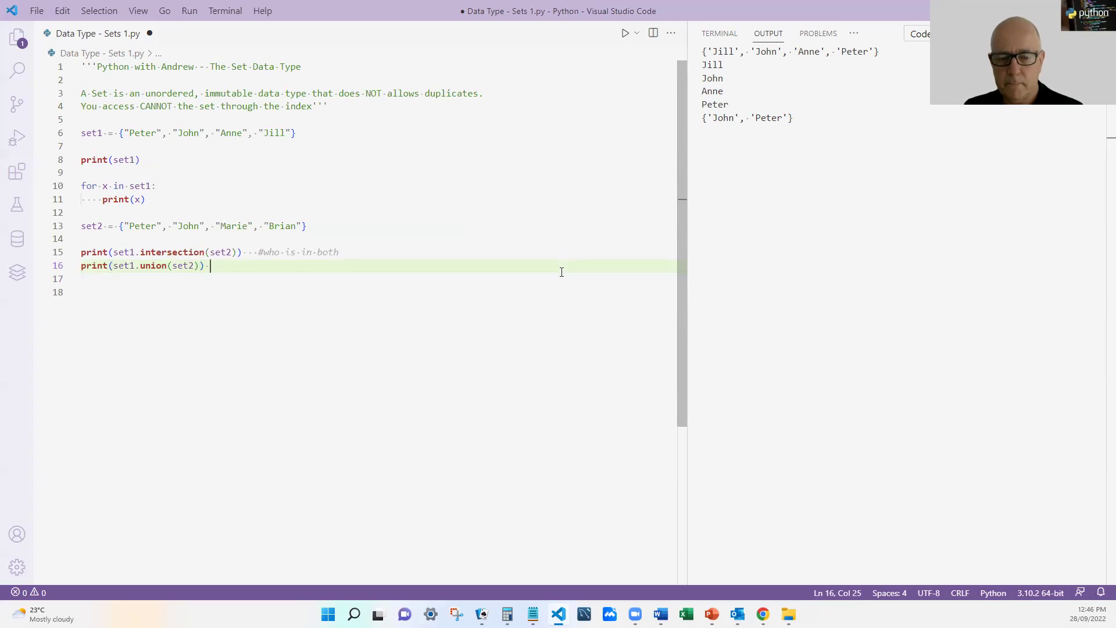
{"action": "type", "text": "#who "}
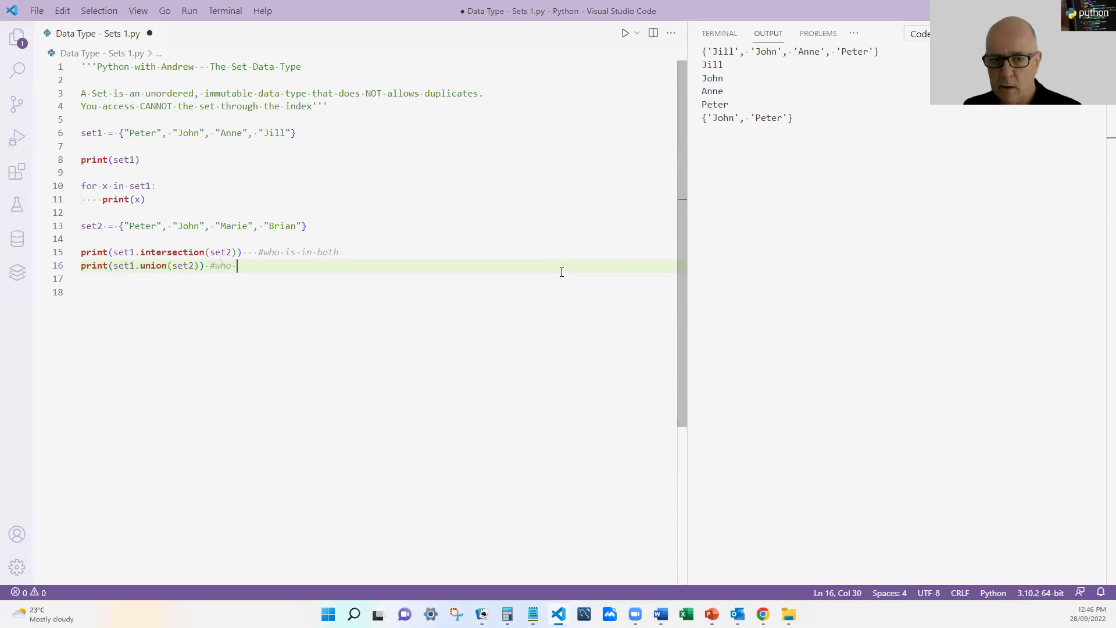
{"action": "type", "text": "is in eit"}
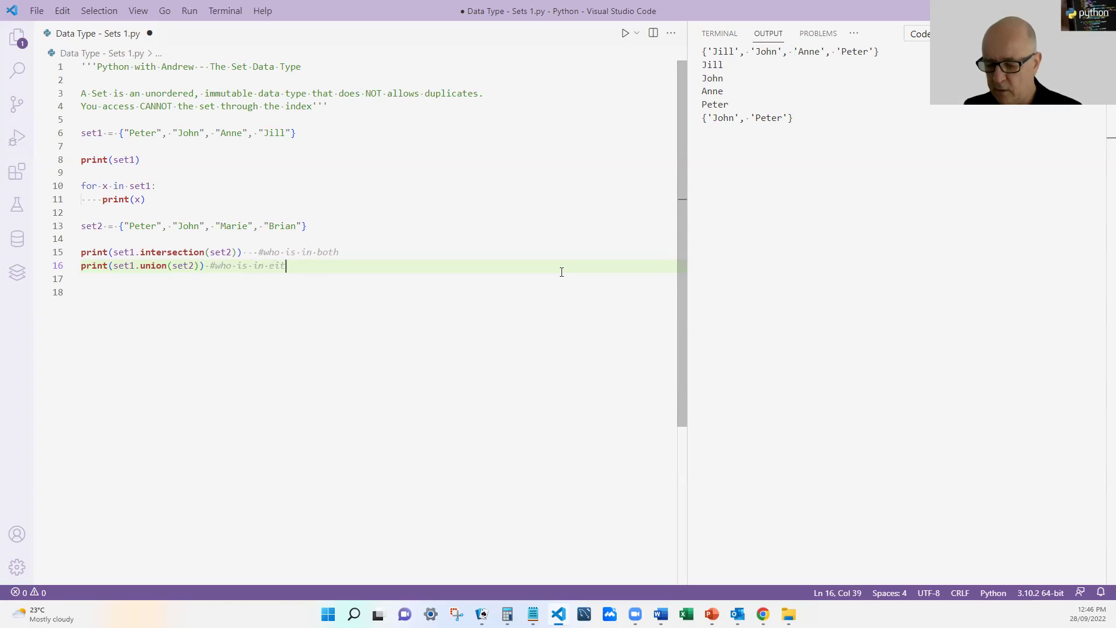
{"action": "type", "text": "ehr group"}
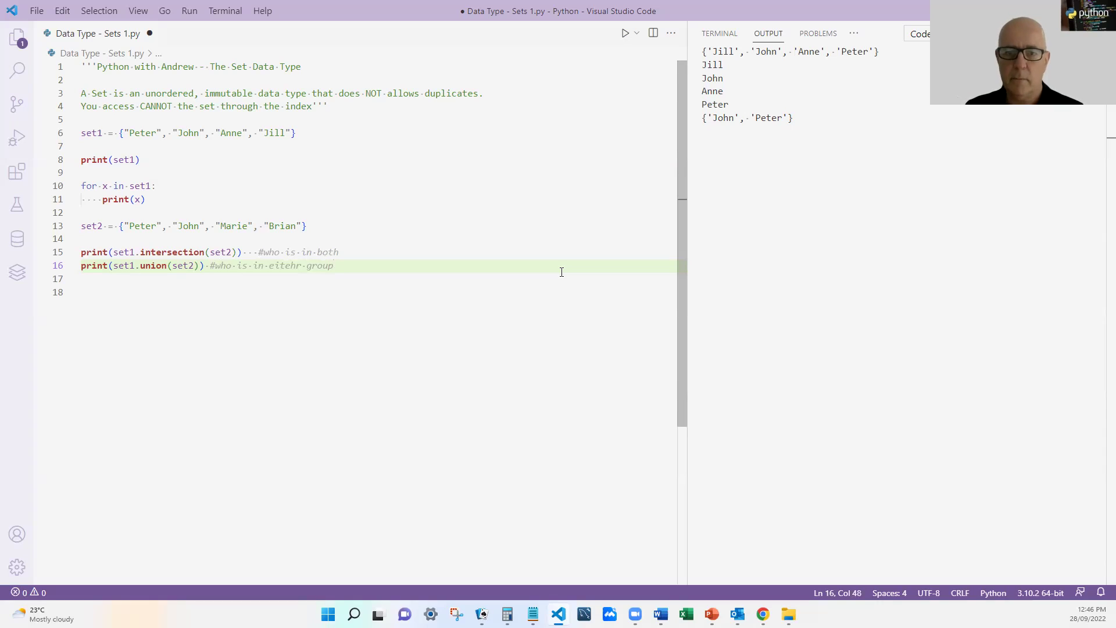
{"action": "key", "text": "ctrl+s"}
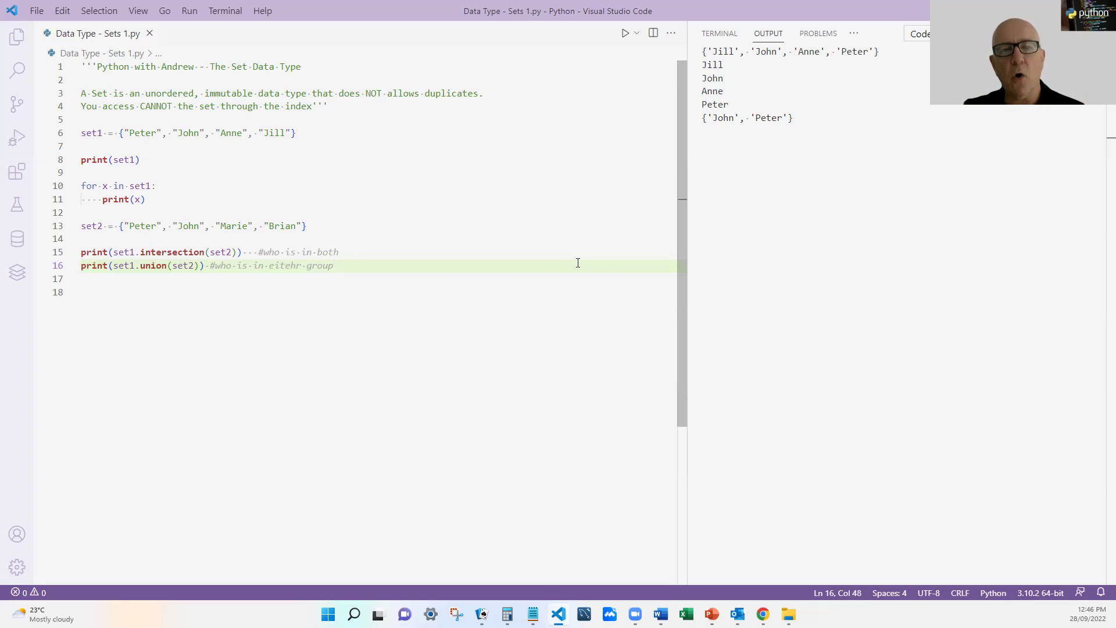
Run the script to show the six-name union, then correct 'eitehr' to 'either' in the comment
{"action": "left_click", "coordinate": [625, 35]}
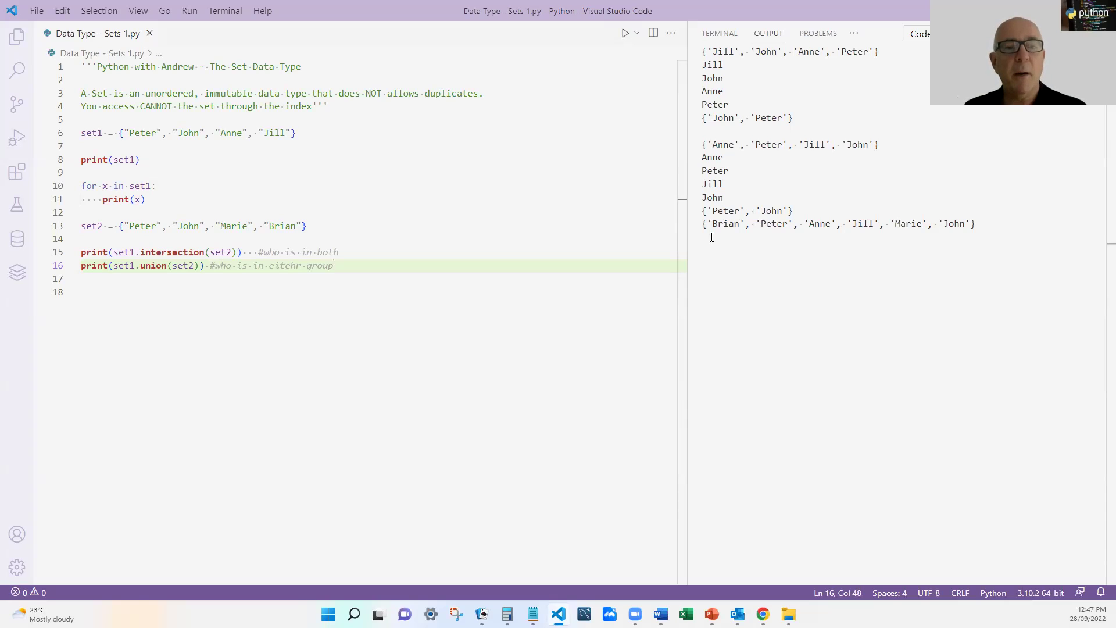
{"action": "key", "text": "Left"}
{"action": "key", "text": "Left"}
{"action": "key", "text": "Left"}
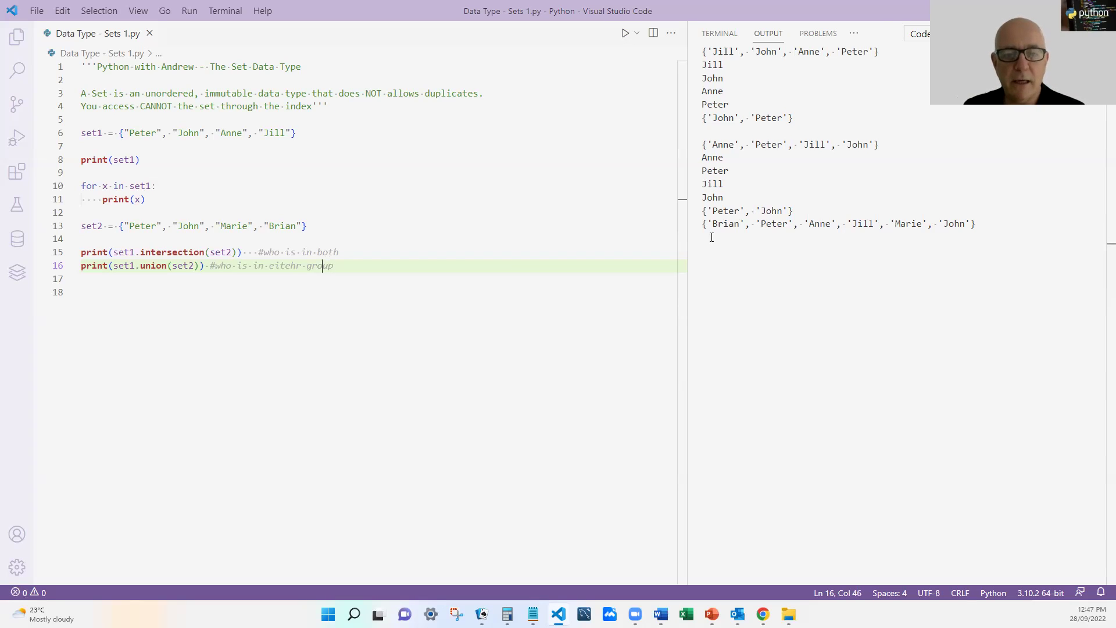
{"action": "key", "text": "Left"}
{"action": "key", "text": "Left"}
{"action": "key", "text": "Left"}
{"action": "key", "text": "BackSpace"}
{"action": "key", "text": "BackSpace"}
{"action": "type", "text": "he"}
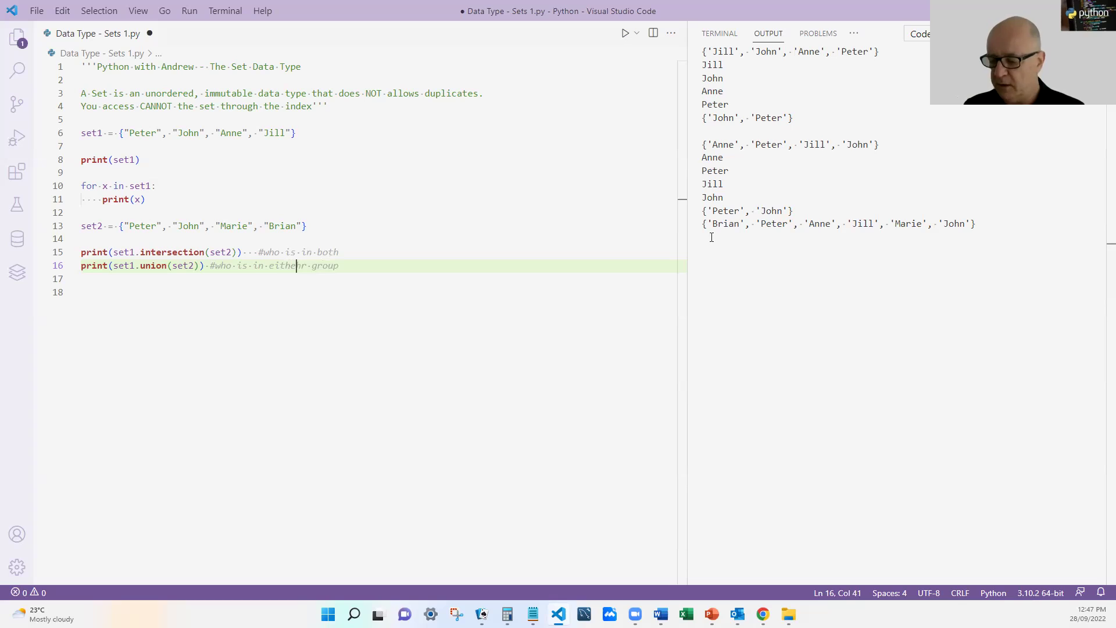
{"action": "key", "text": "End"}
{"action": "key", "text": "Return"}
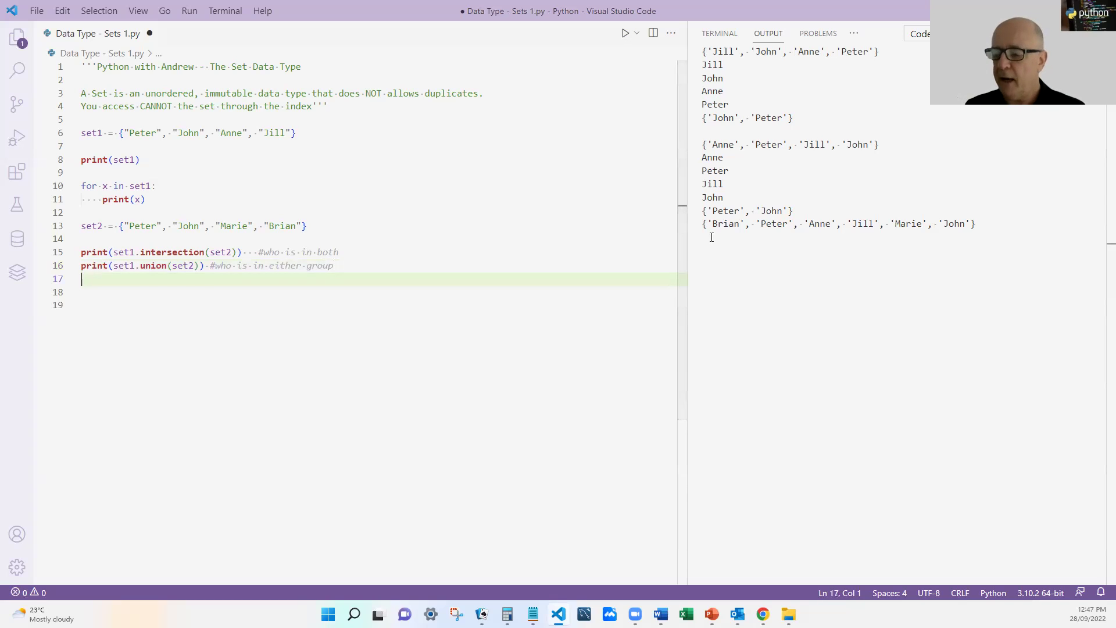
{"action": "type", "text": "print"}
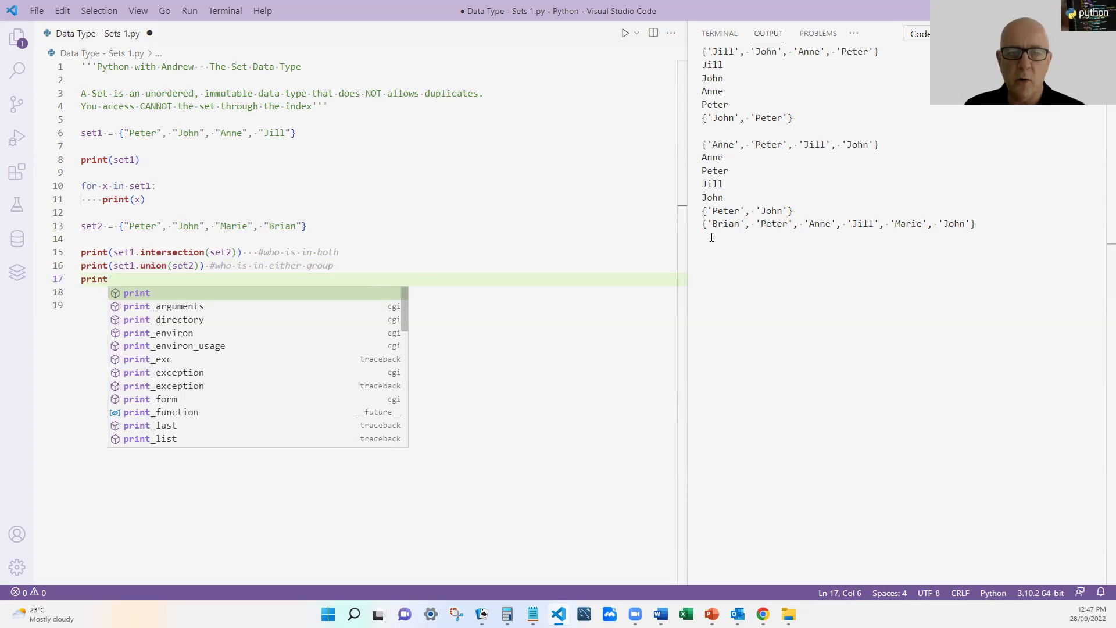
{"action": "type", "text": "(set1"}
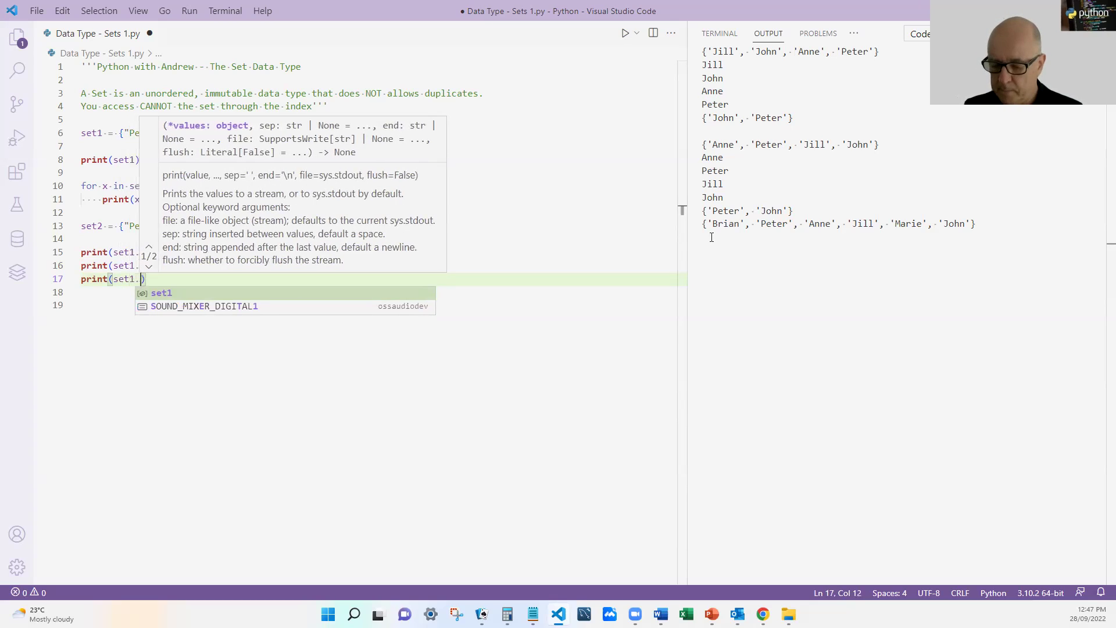
{"action": "type", "text": ".differ"}
Add print(set1.difference(set2)) commented '#who is in set2 that is not in set 1' and save
{"action": "key", "text": "Tab"}
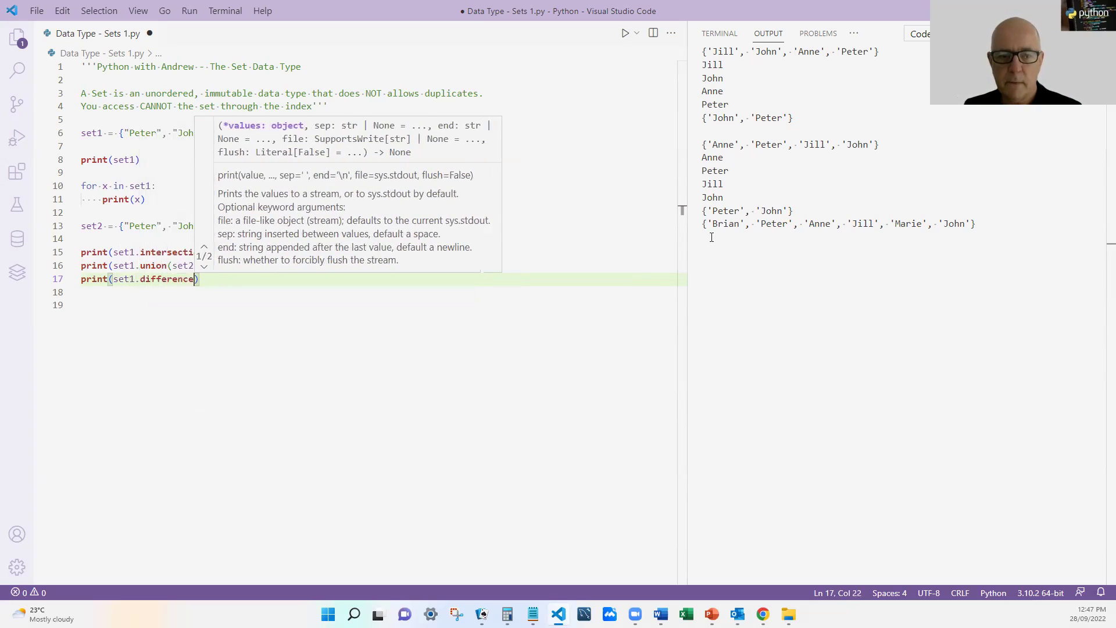
{"action": "type", "text": "(set2"}
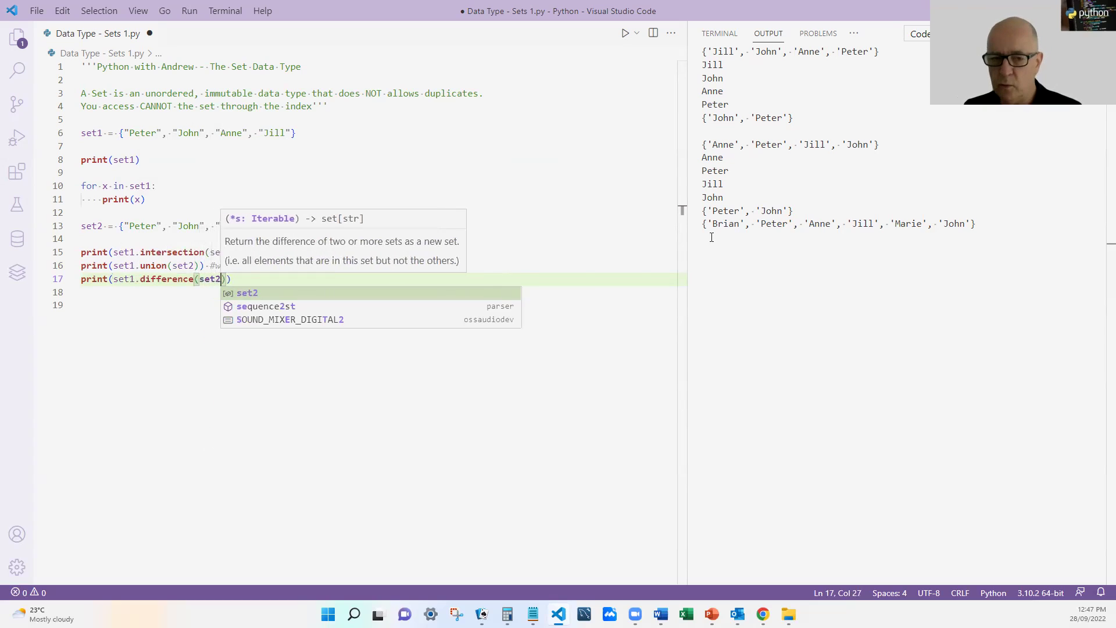
{"action": "type", "text": "))"}
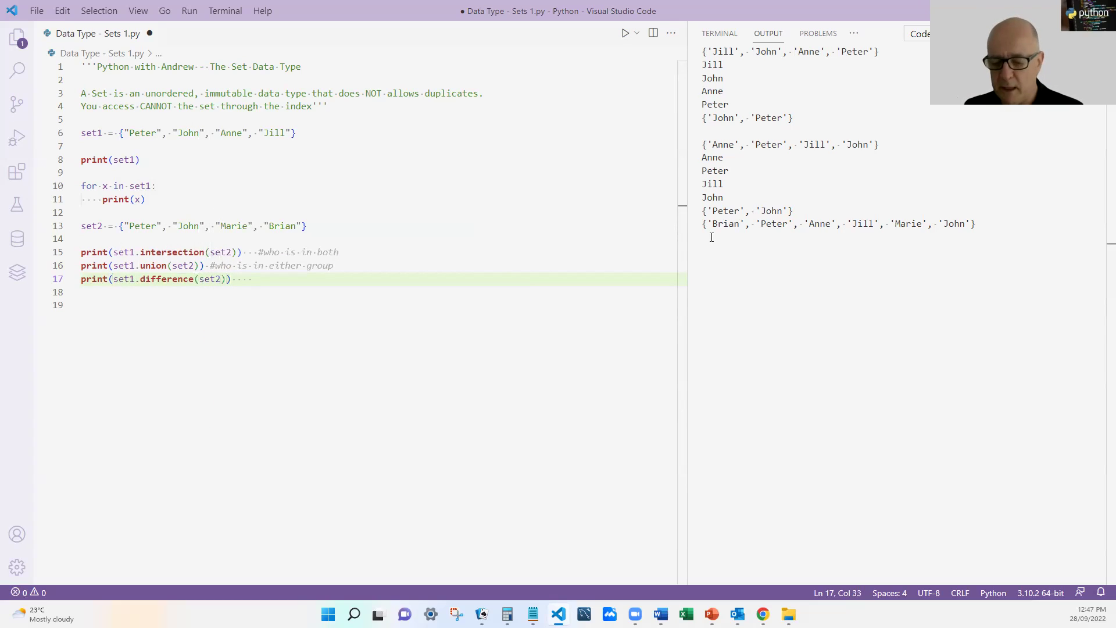
{"action": "type", "text": "    #who is i"}
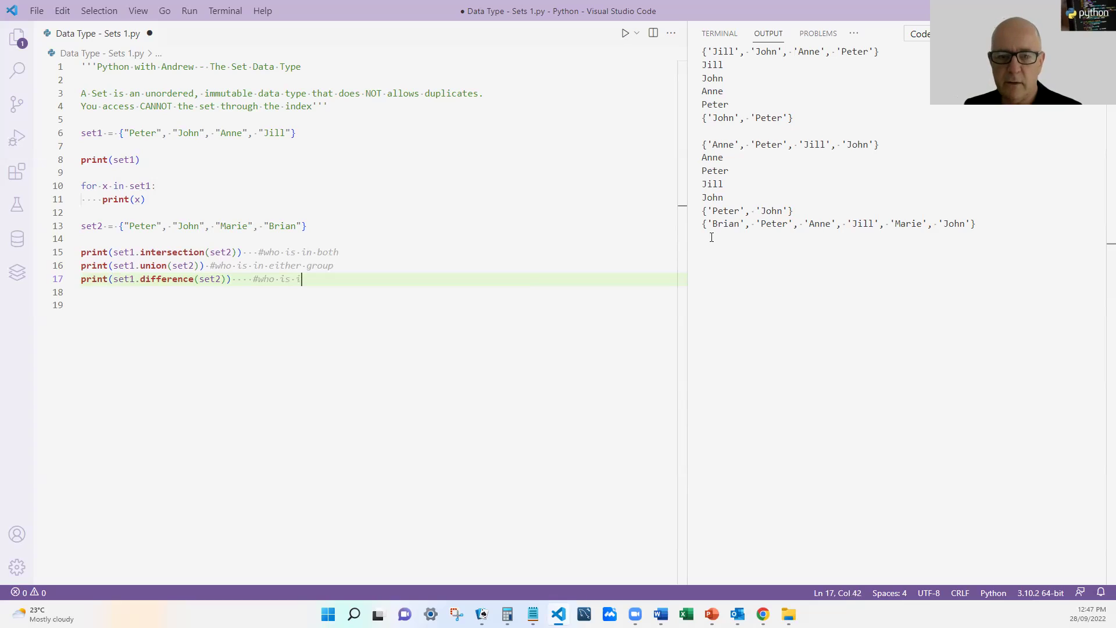
{"action": "type", "text": "n set1"}
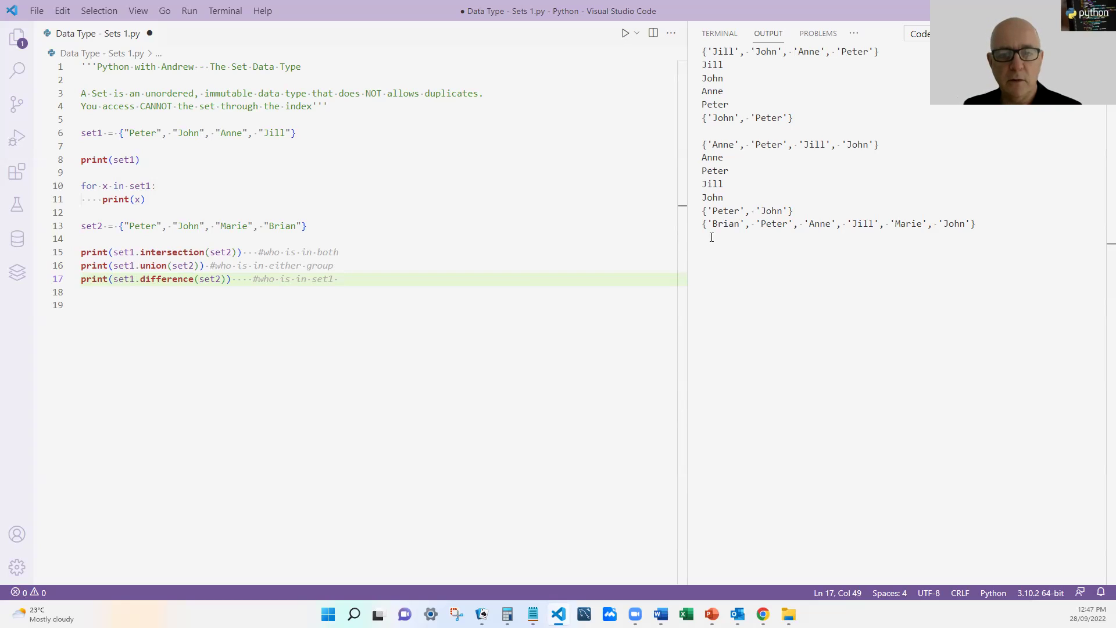
{"action": "key", "text": "BackSpace"}
{"action": "key", "text": "BackSpace"}
{"action": "type", "text": "2"}
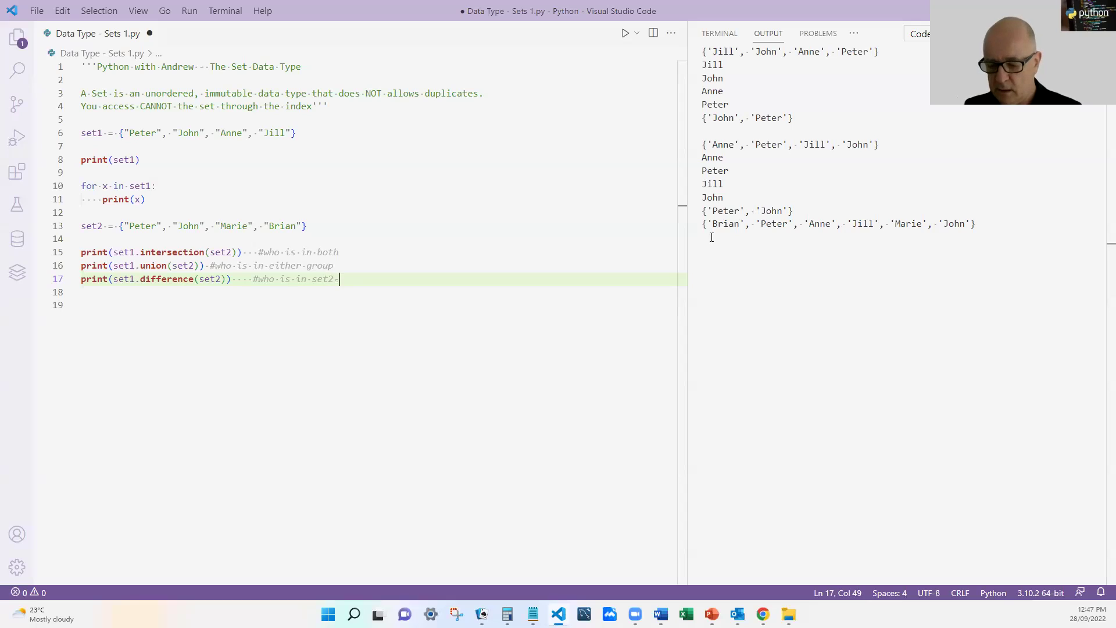
{"action": "type", "text": "that is no"}
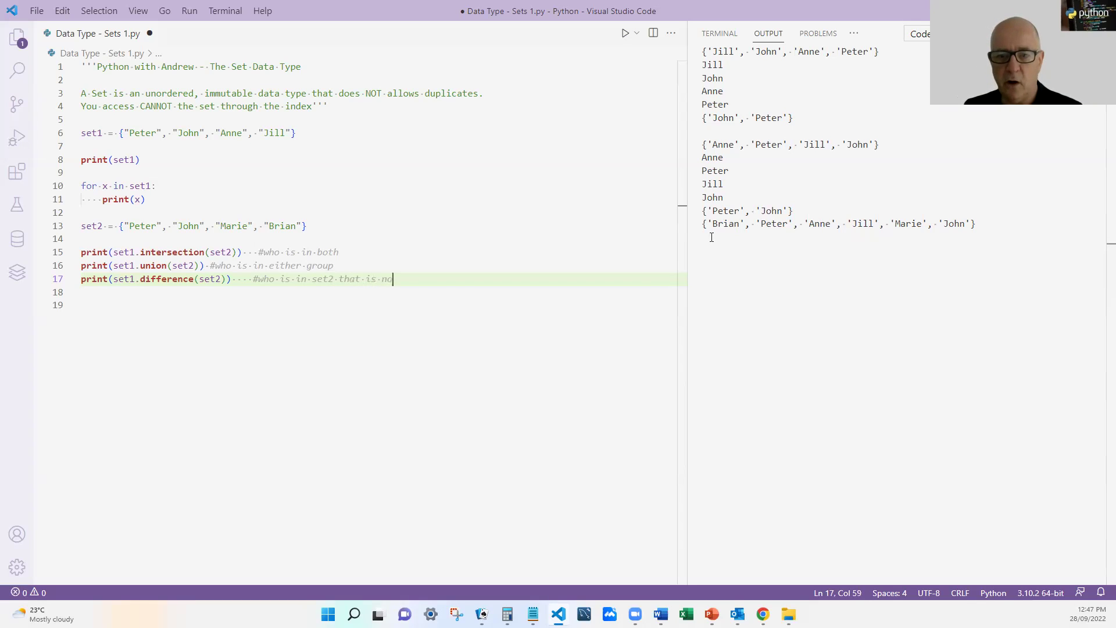
{"action": "type", "text": "t in set "}
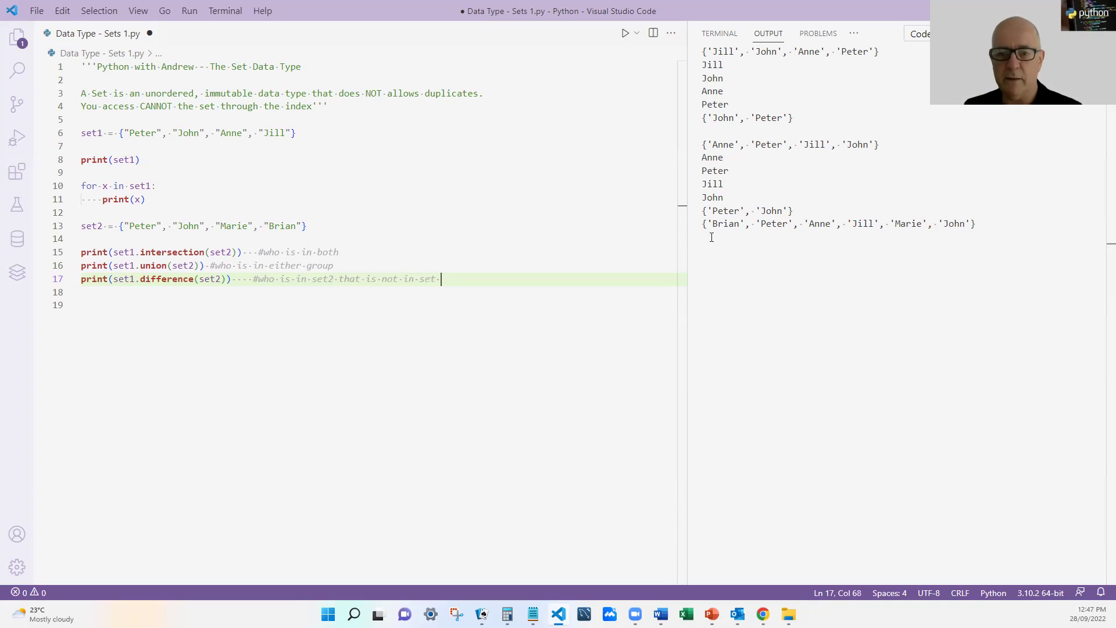
{"action": "type", "text": "1"}
{"action": "key", "text": "ctrl+s"}
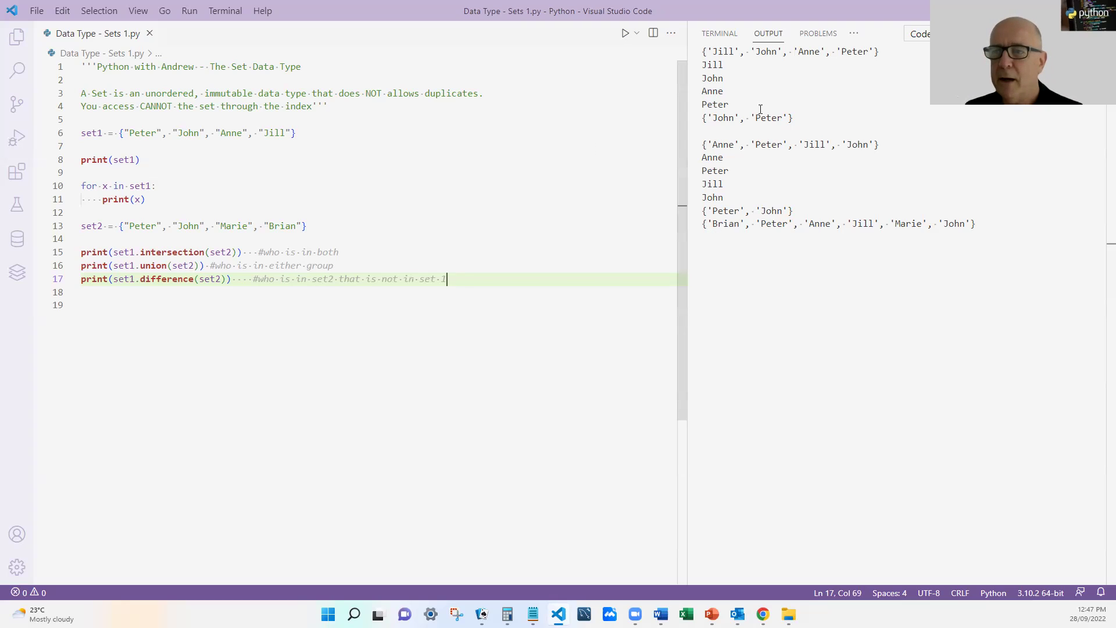
Run the script to show {'Anne', 'Jill'}, then change the comment to set1 but not set 2
{"action": "left_click", "coordinate": [625, 34]}
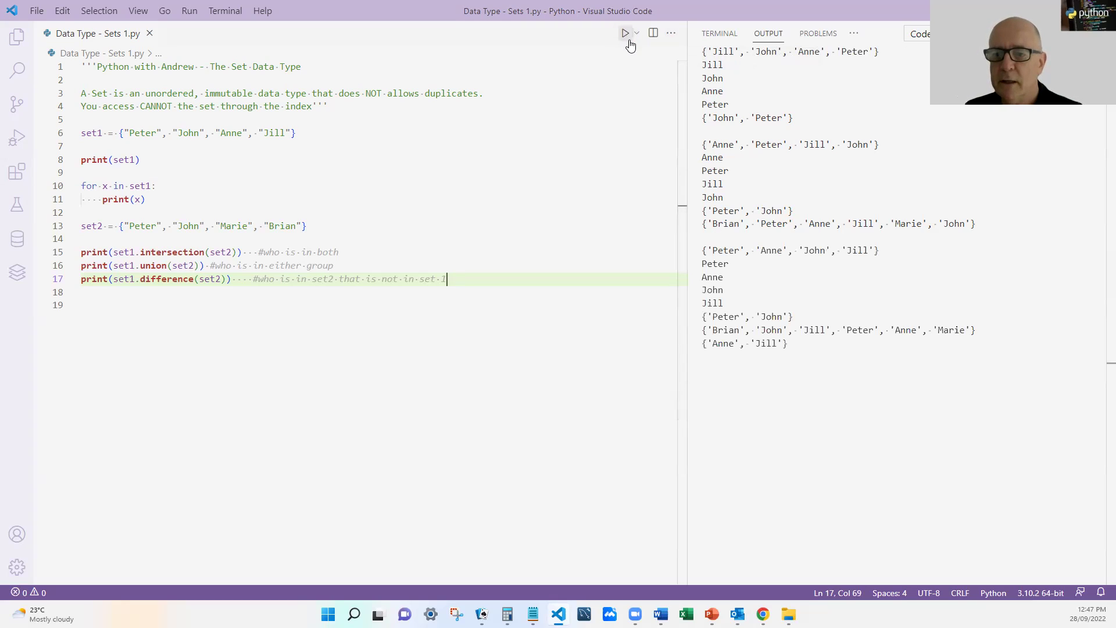
{"action": "left_click", "coordinate": [330, 280]}
{"action": "key", "text": "BackSpace"}
{"action": "type", "text": "1"}
{"action": "key", "text": "End"}
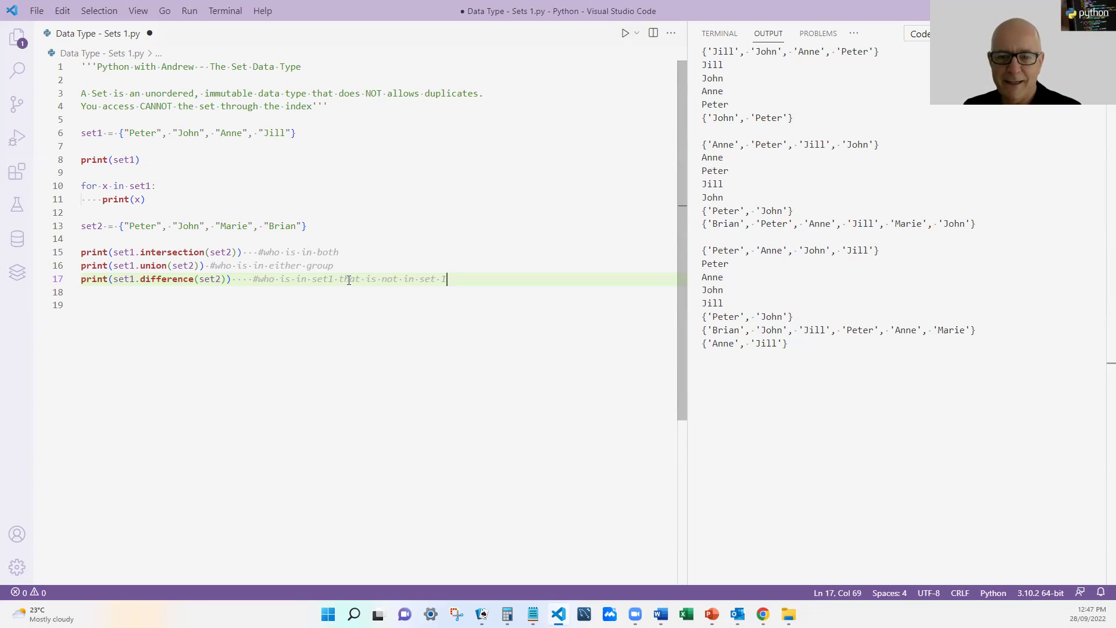
{"action": "type", "text": "2"}
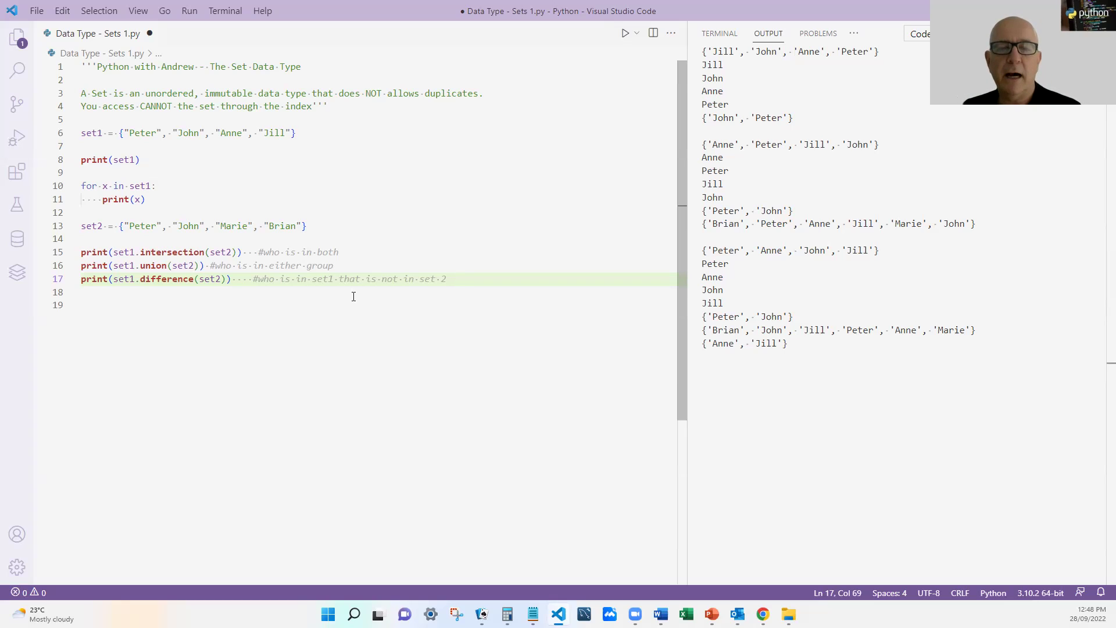
Insert two blank lines after the difference line on line 17
{"action": "key", "text": "Return"}
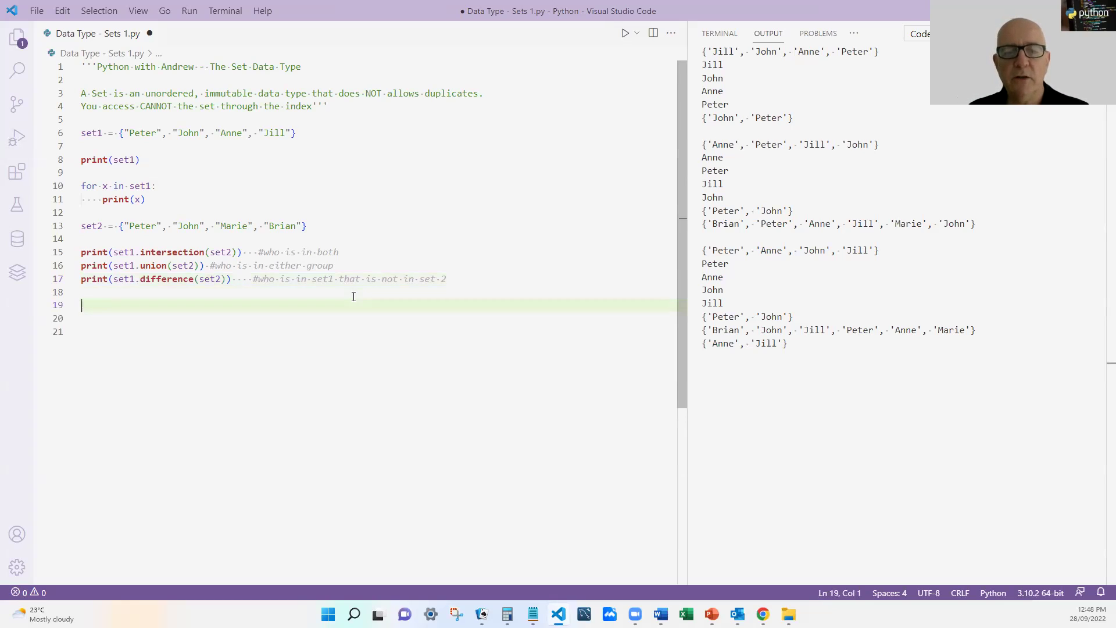
{"action": "key", "text": "Return"}
{"action": "key", "text": "Return"}
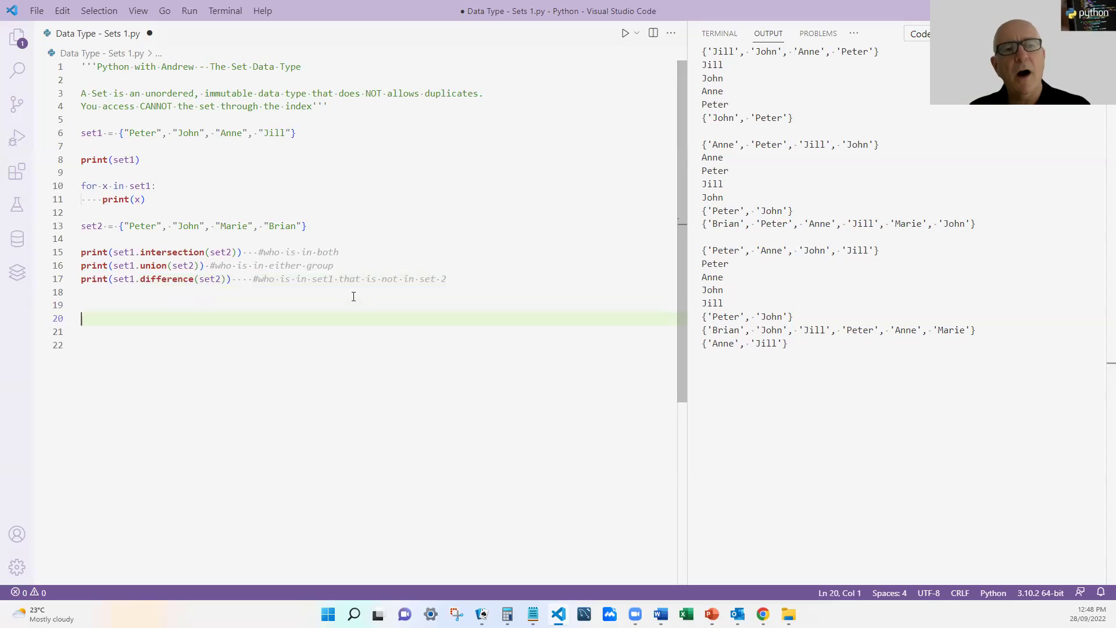